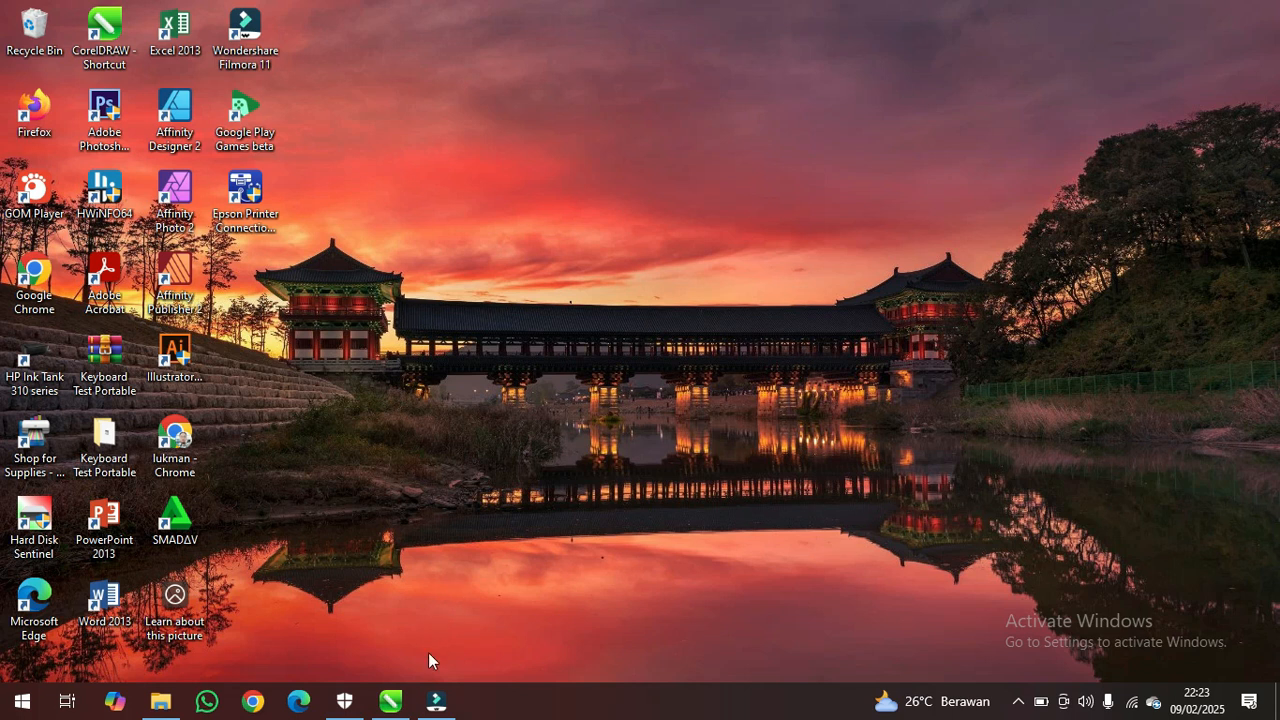
- Switch to CorelDRAW and add the text "line & curve" in 24 pt Arial near the page's upper left corner
{"action": "left_click", "coordinate": [398, 701]}
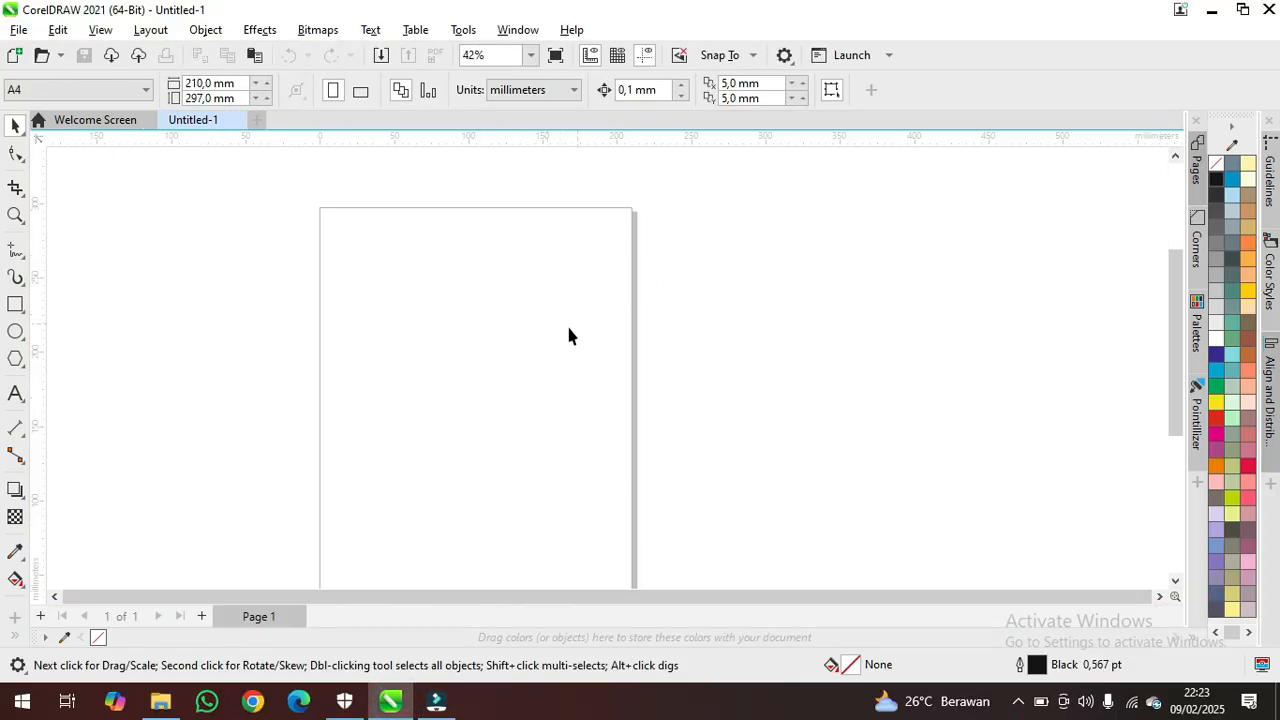
{"action": "scroll", "coordinate": [550, 276], "scroll_direction": "down", "scroll_amount": 1}
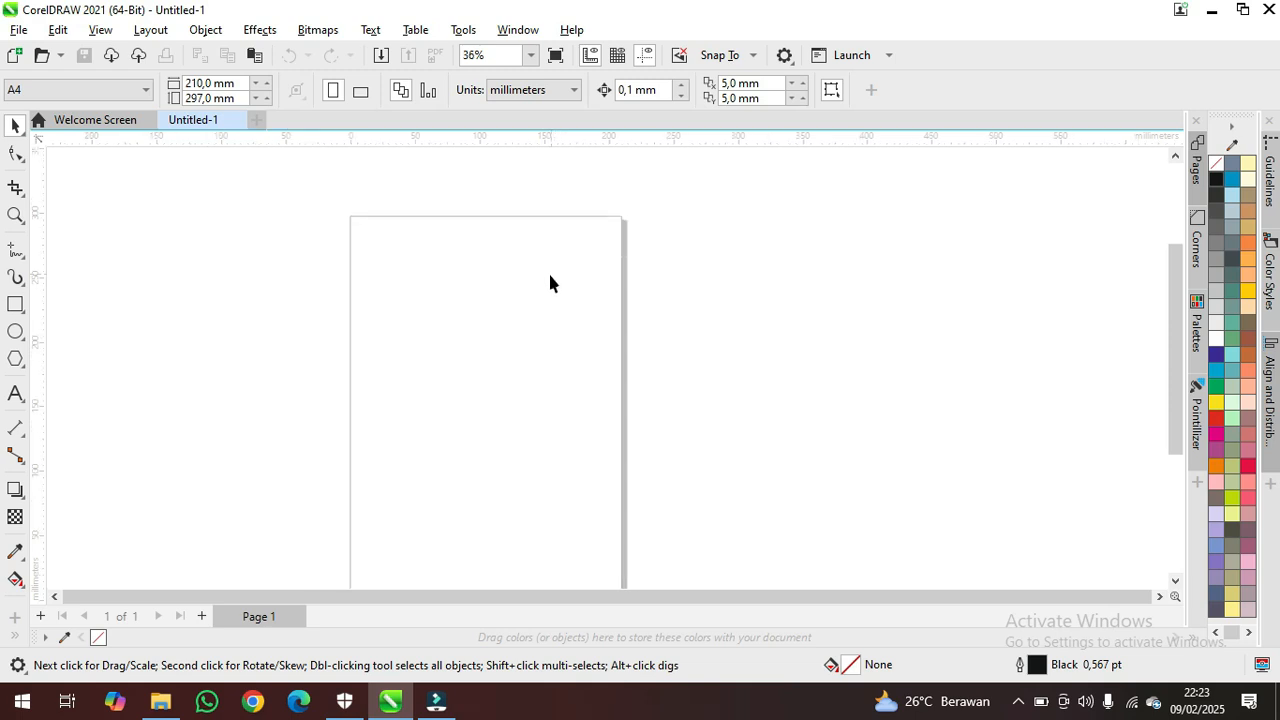
{"action": "left_click_drag", "start_coordinate": [1176, 271], "coordinate": [1170, 318]}
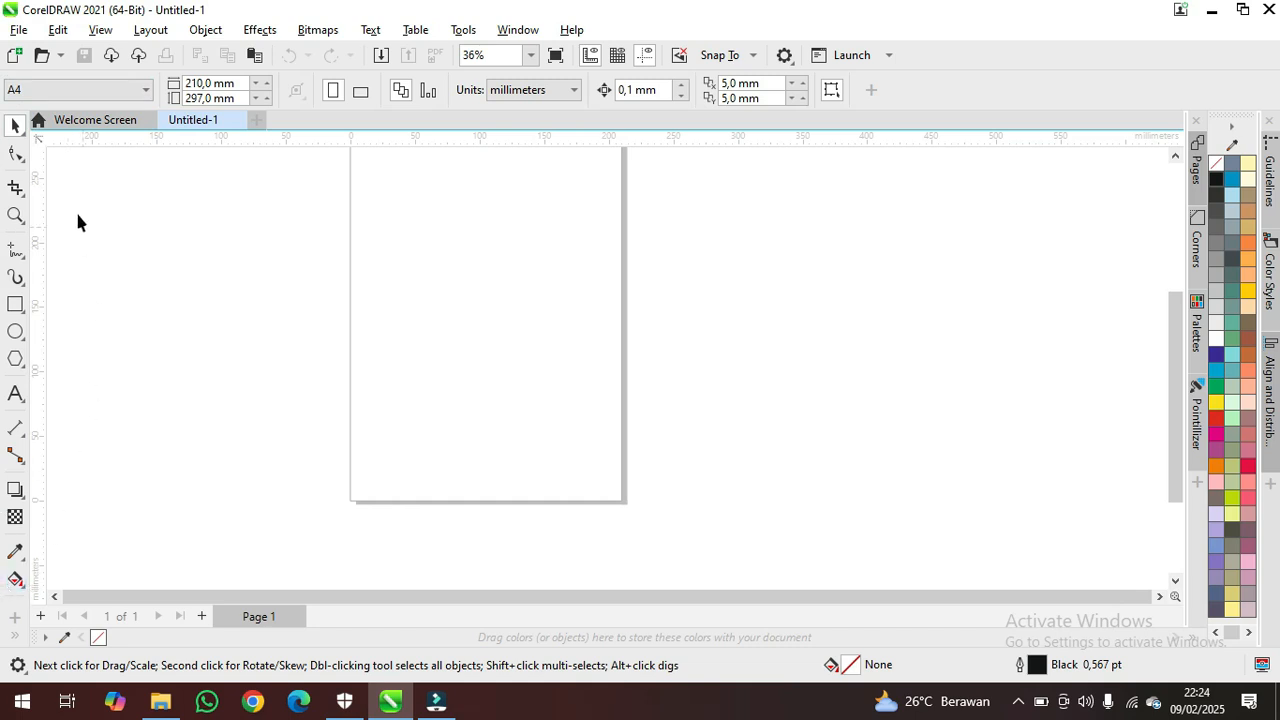
{"action": "left_click_drag", "start_coordinate": [1173, 422], "coordinate": [1173, 380]}
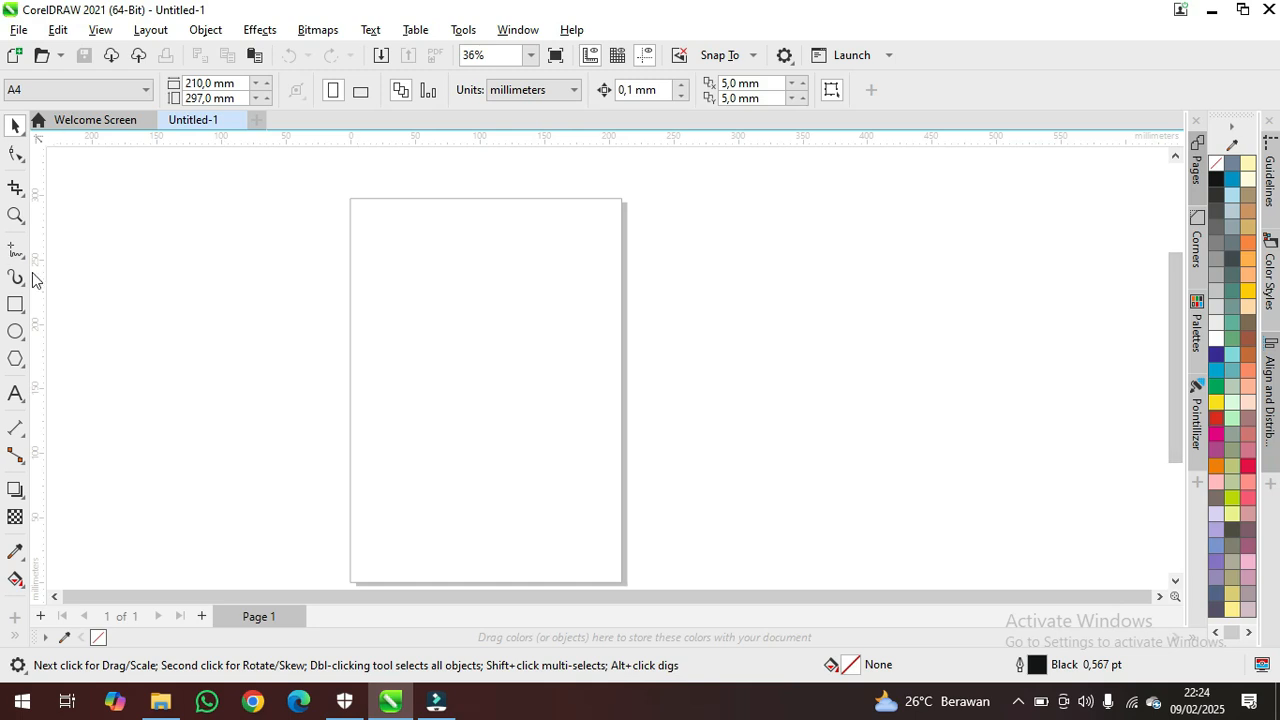
{"action": "left_click", "coordinate": [15, 394]}
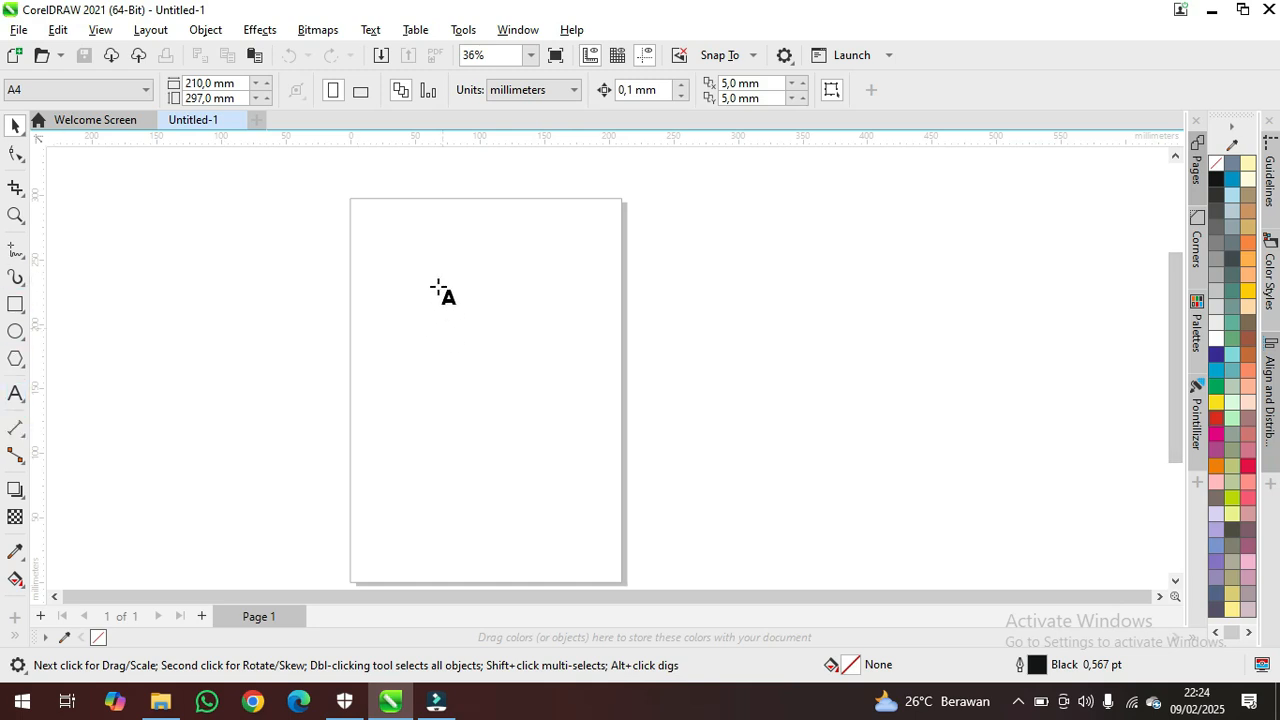
{"action": "left_click", "coordinate": [361, 252]}
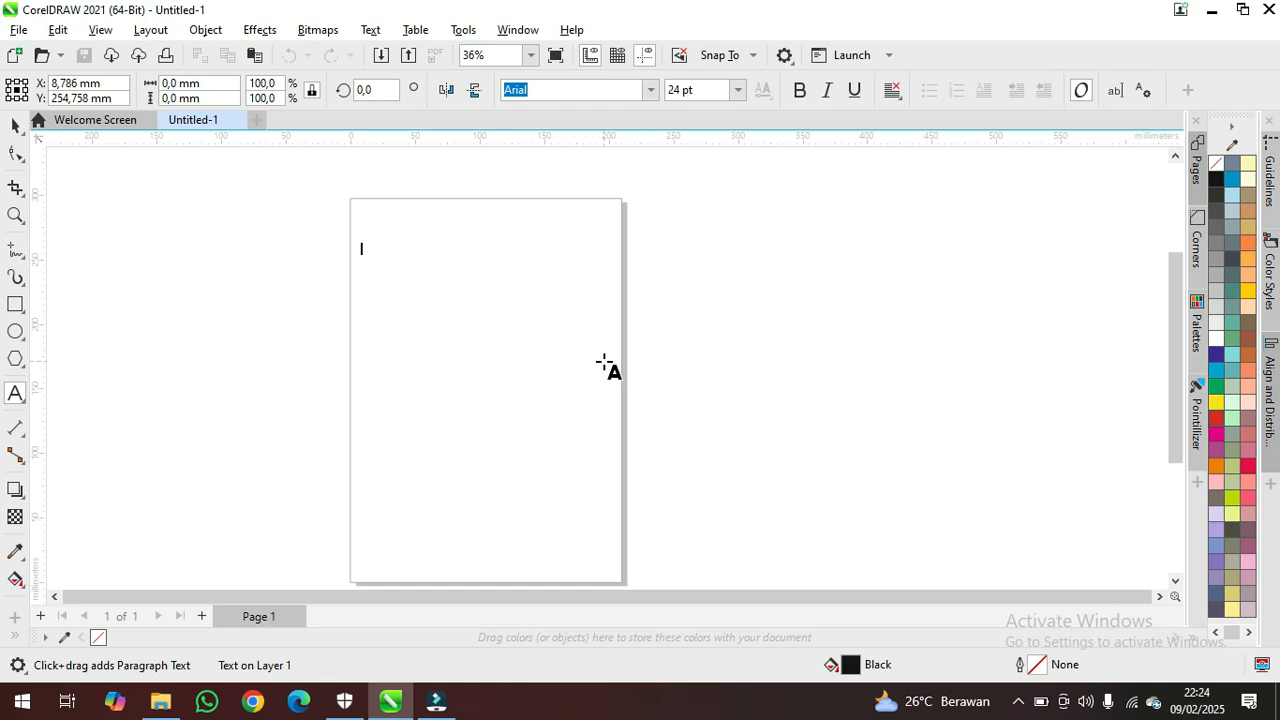
{"action": "type", "text": "line"}
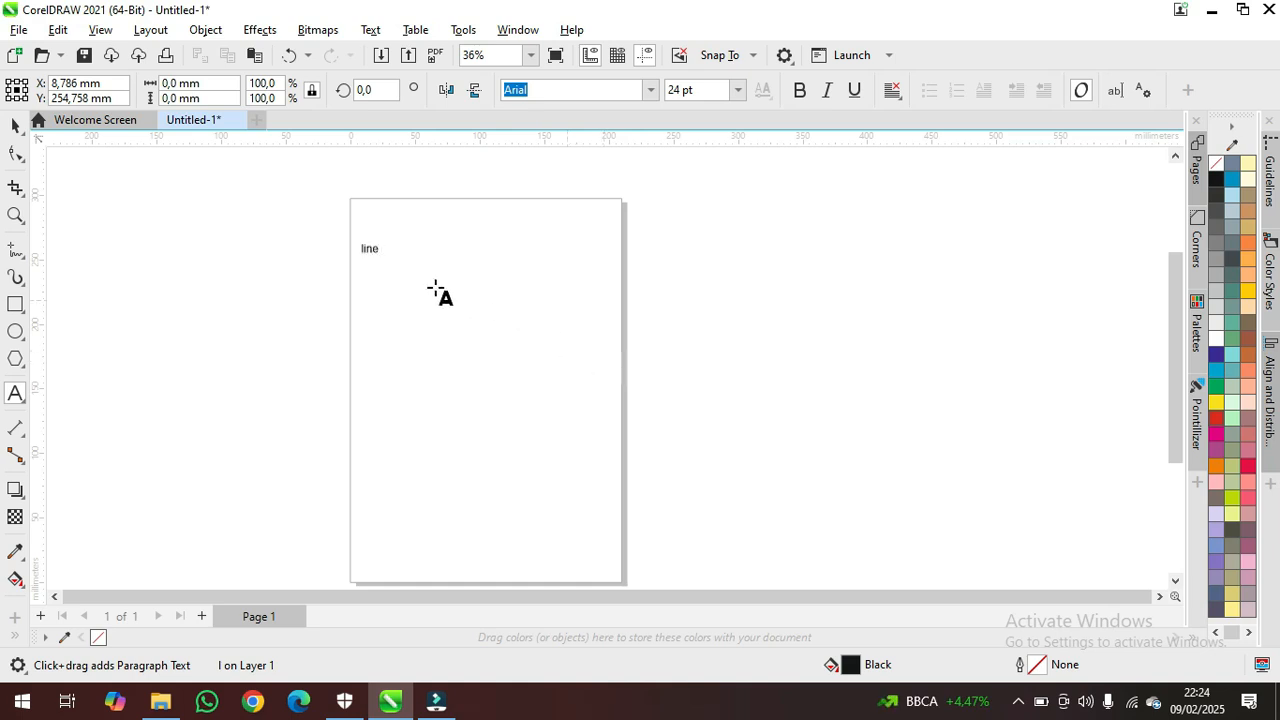
{"action": "scroll", "coordinate": [385, 270], "scroll_direction": "up", "scroll_amount": 5}
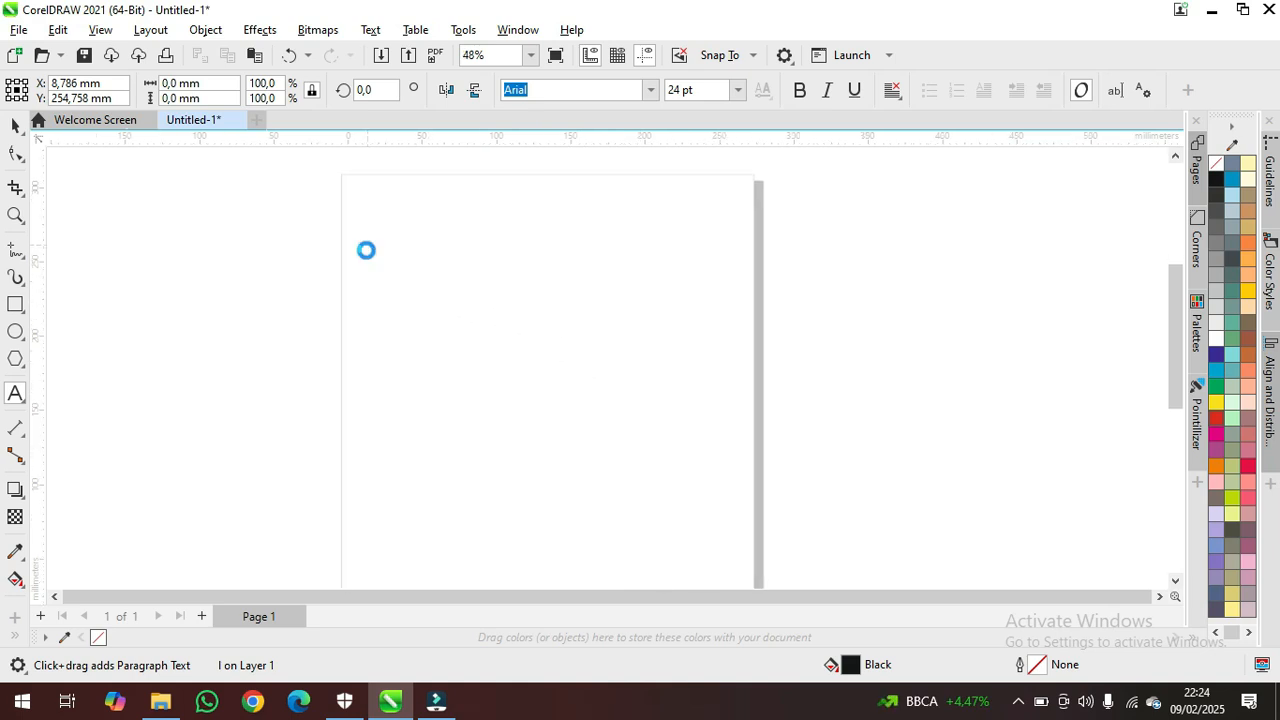
{"action": "left_click", "coordinate": [669, 401]}
{"action": "type", "text": "&"}
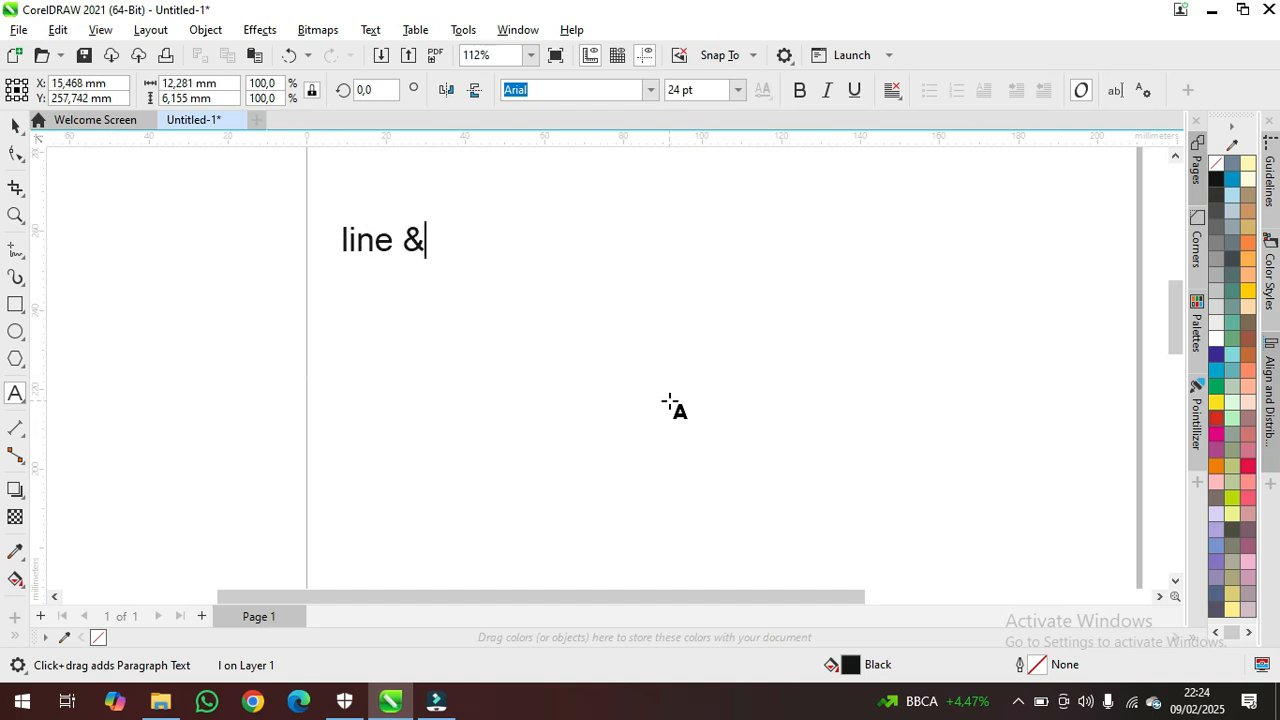
{"action": "type", "text": " curve "}
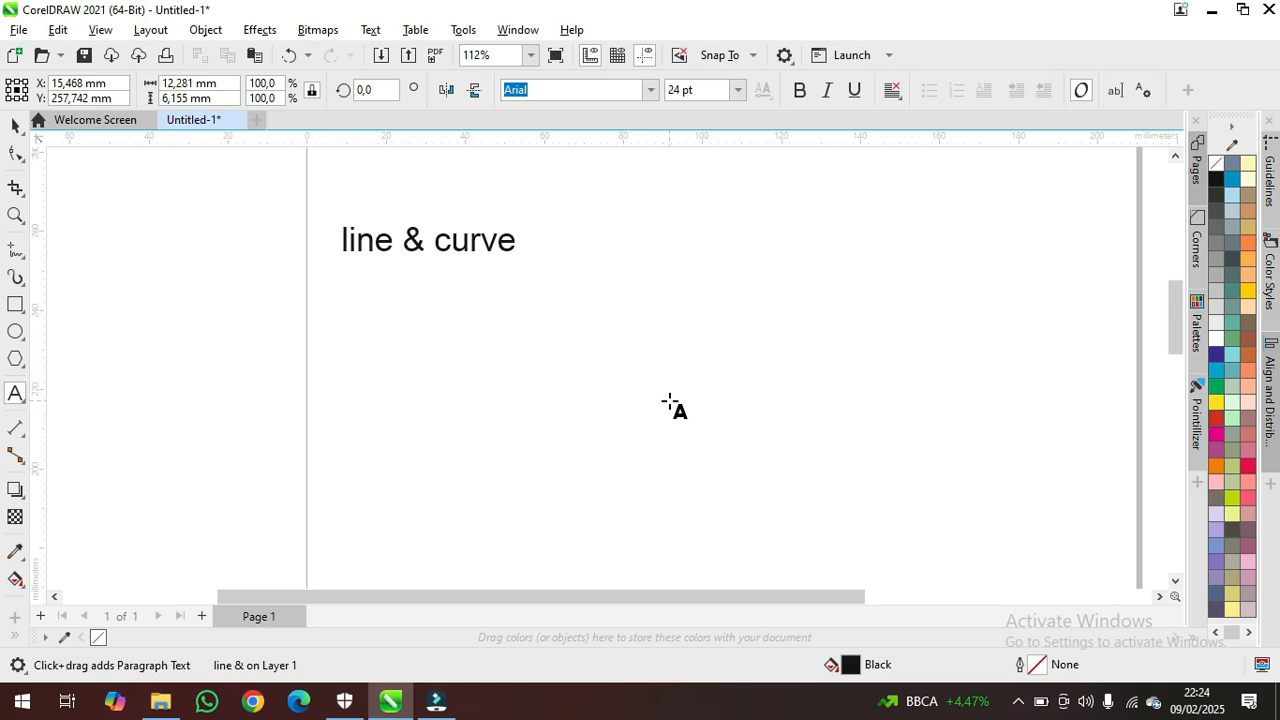
- Add a second line reading "garis & Kurva" to the text and finish editing it
{"action": "type", "text": "garis "}
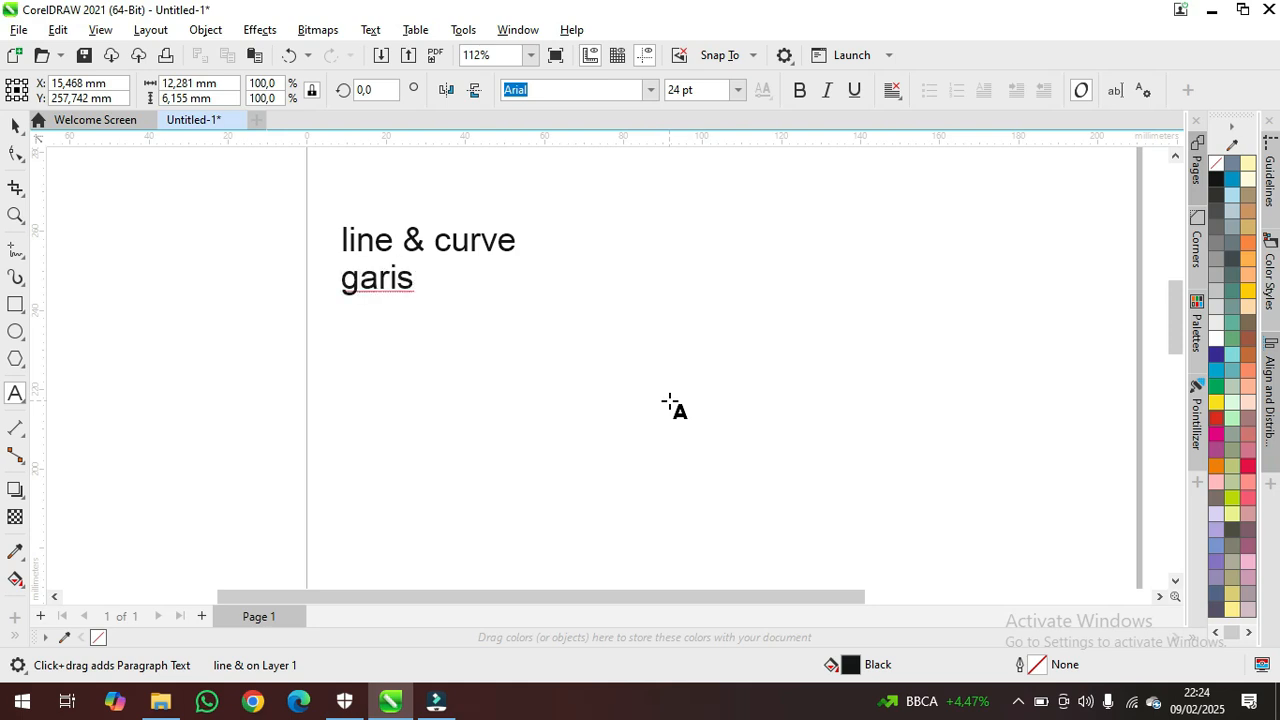
{"action": "type", "text": "& "}
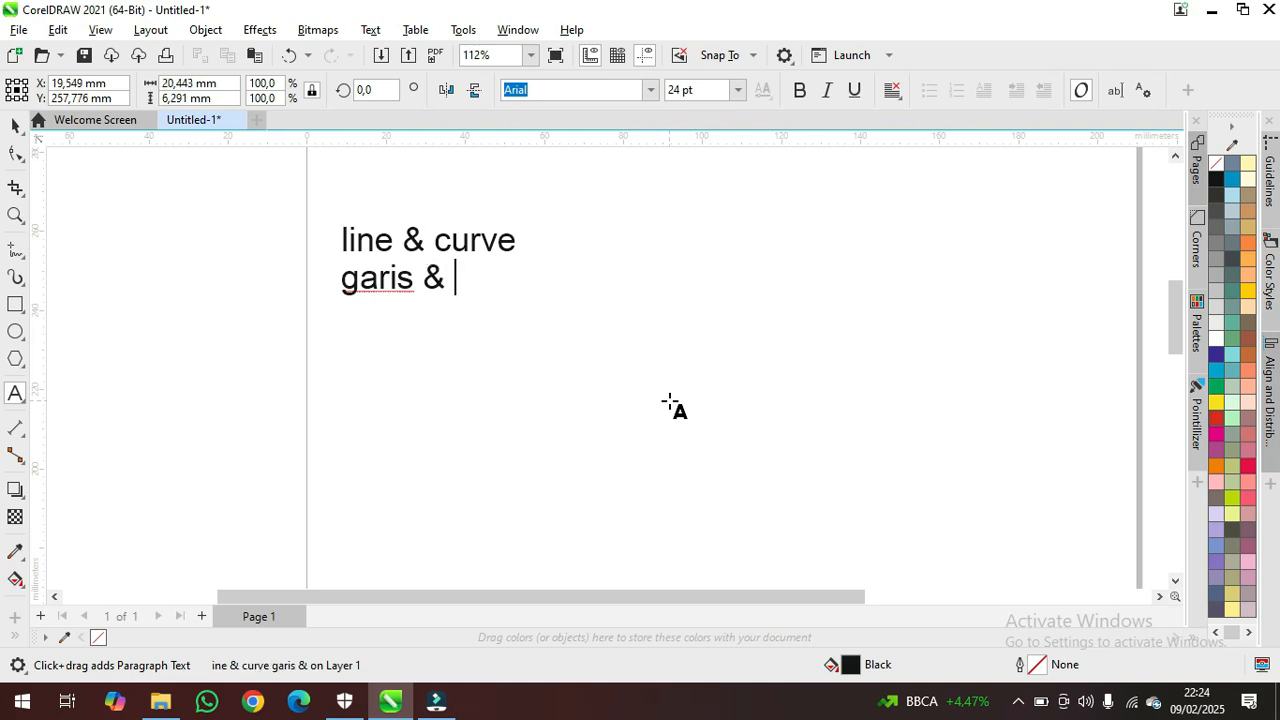
{"action": "type", "text": "Kurva"}
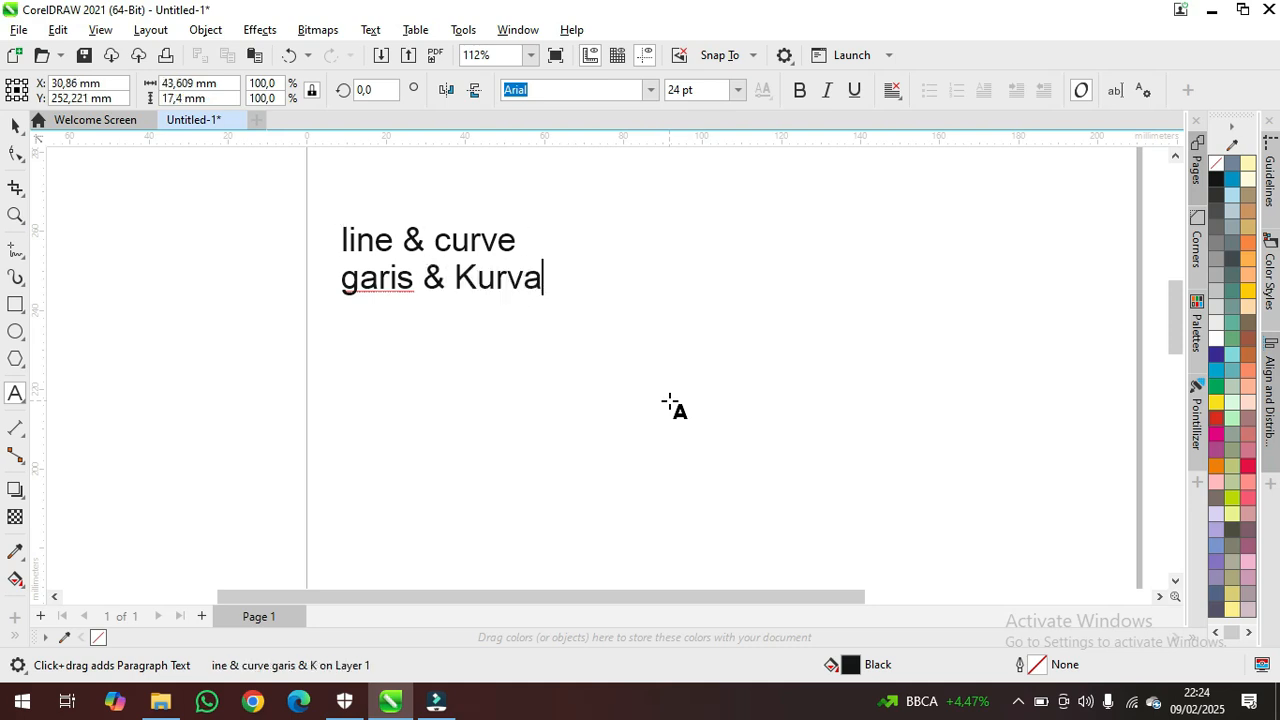
{"action": "left_click", "coordinate": [15, 124]}
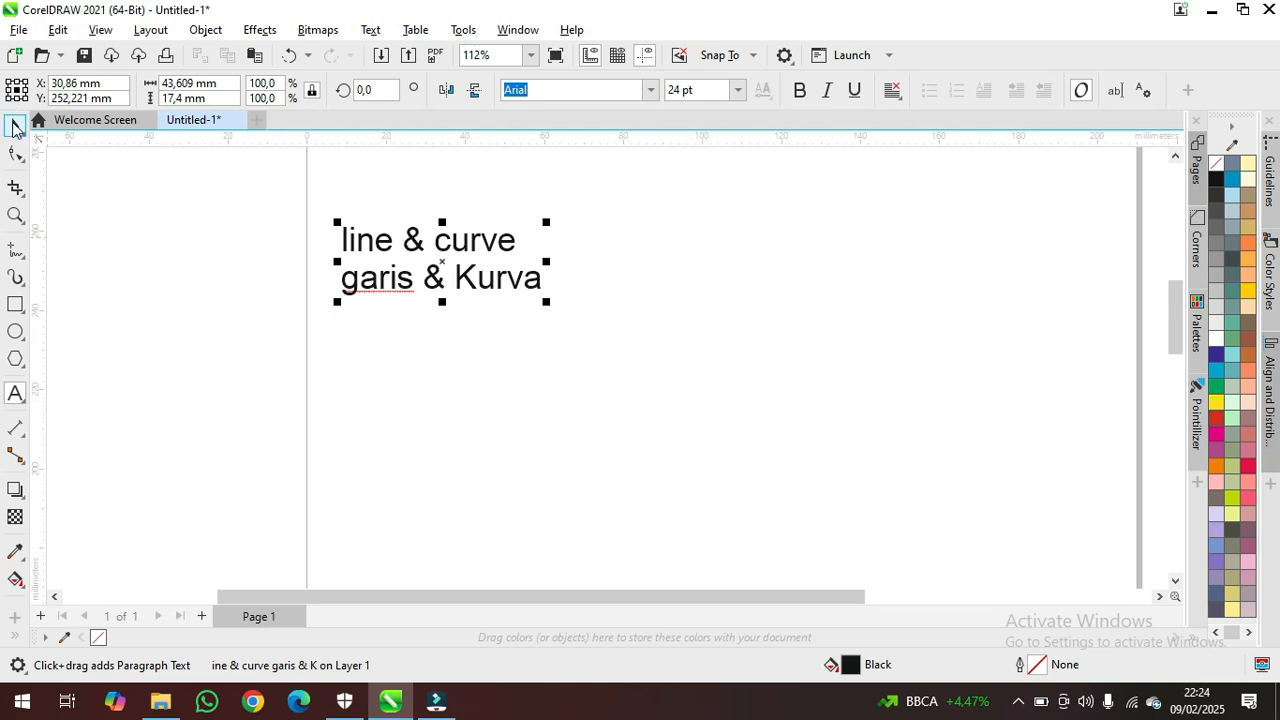
{"action": "left_click", "coordinate": [600, 337]}
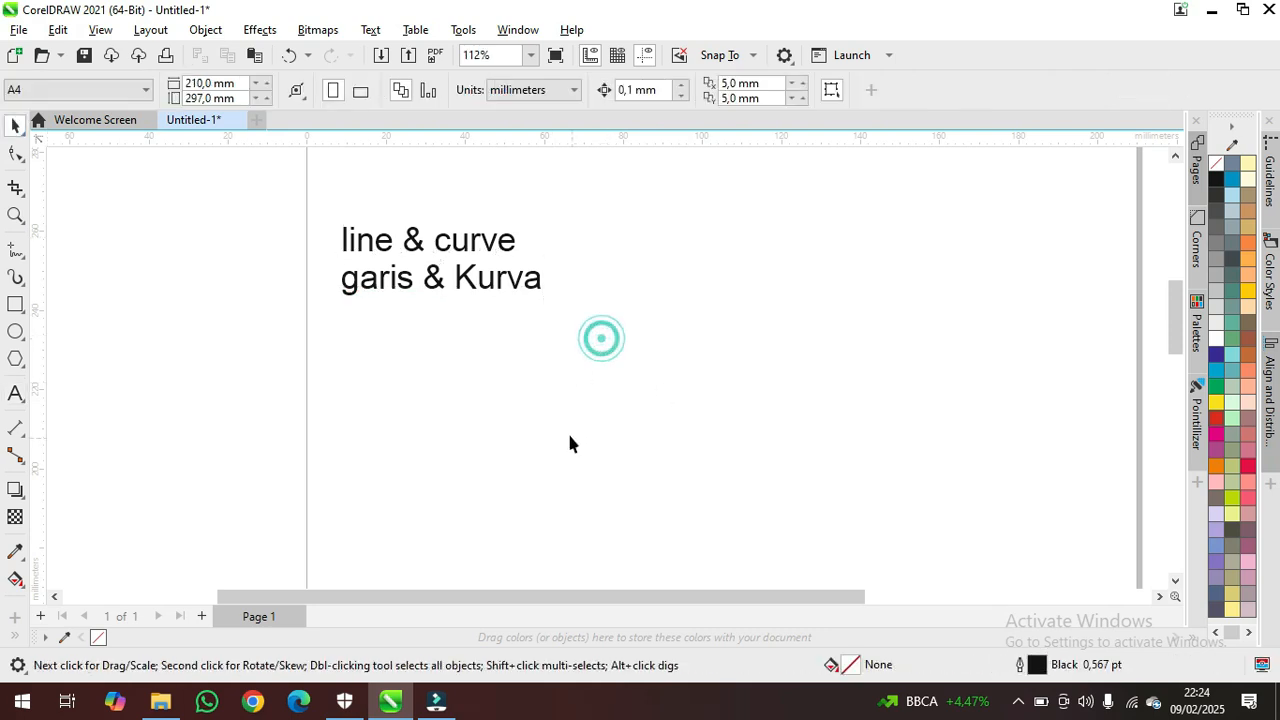
- Move the two-line text toward the top centre of the portrait page
{"action": "left_click", "coordinate": [477, 288]}
{"action": "left_click_drag", "start_coordinate": [472, 287], "coordinate": [669, 268]}
{"action": "left_click", "coordinate": [791, 358]}
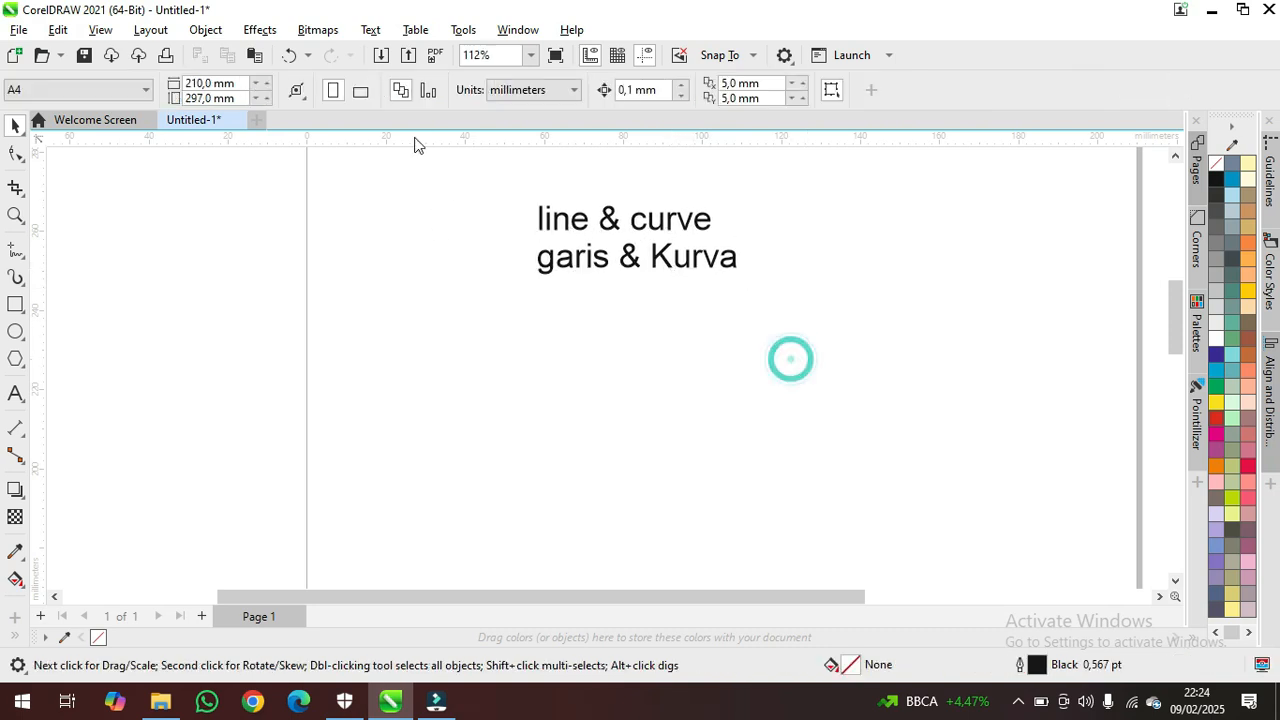
- Set the page to landscape orientation and move the two-line text down inside the page's upper edge
{"action": "left_click", "coordinate": [361, 91]}
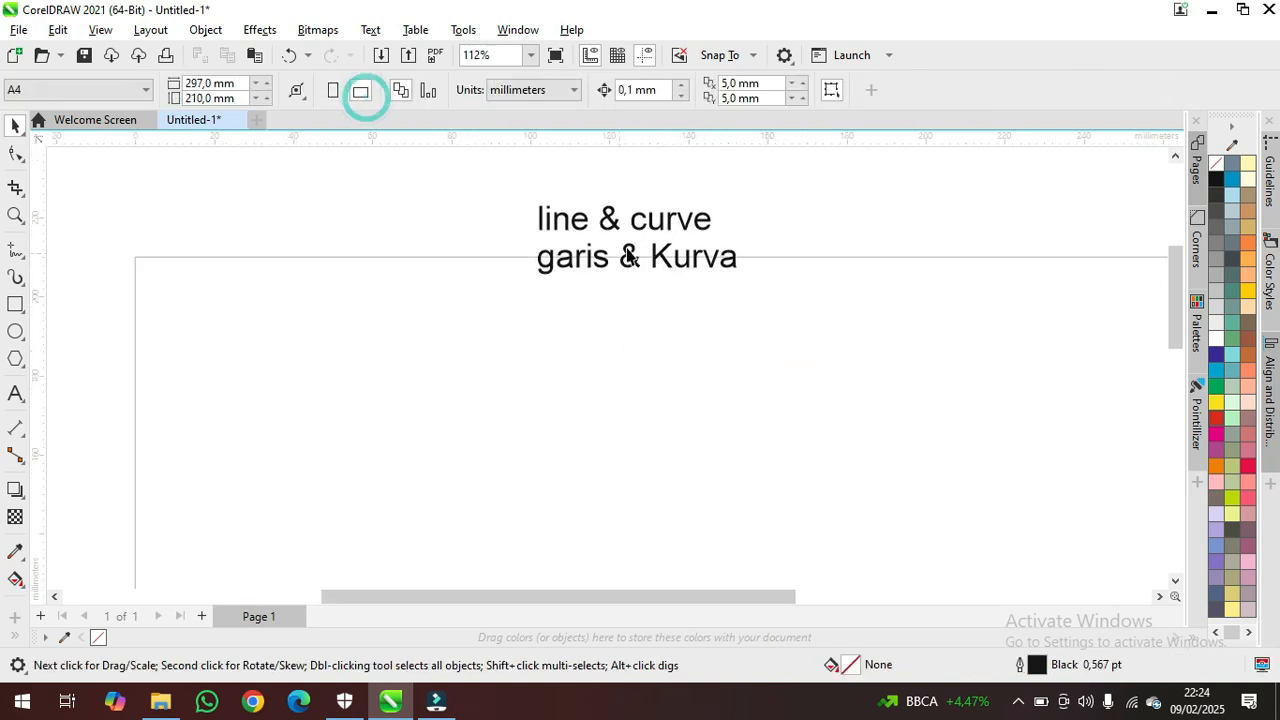
{"action": "left_click", "coordinate": [664, 229]}
{"action": "left_click_drag", "start_coordinate": [664, 229], "coordinate": [686, 340]}
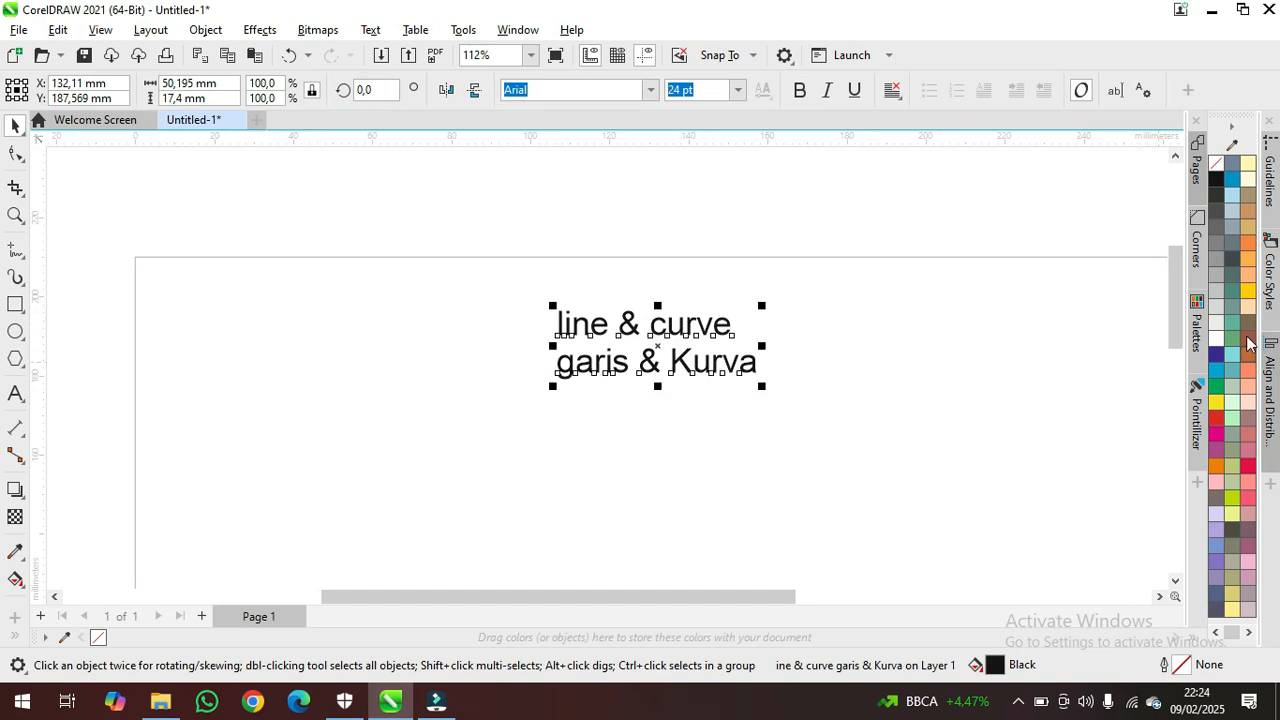
- Draw a wavy Freehand curve about 84 mm wide and 18 mm high, below and to the left of the text
{"action": "left_click_drag", "start_coordinate": [1177, 306], "coordinate": [1178, 338]}
{"action": "mouse_move", "coordinate": [723, 597]}
{"action": "left_mouse_down"}
{"action": "mouse_move", "coordinate": [750, 598]}
{"action": "mouse_move", "coordinate": [738, 598]}
{"action": "left_mouse_up"}
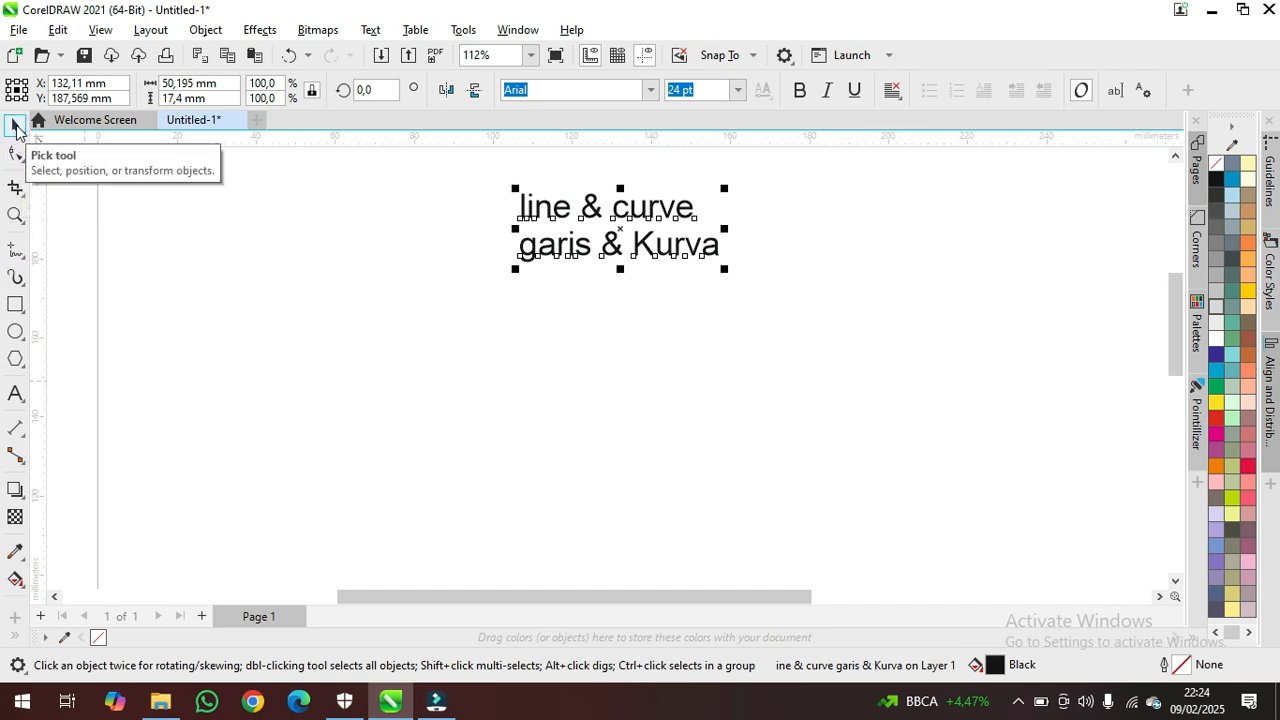
{"action": "left_click", "coordinate": [12, 251]}
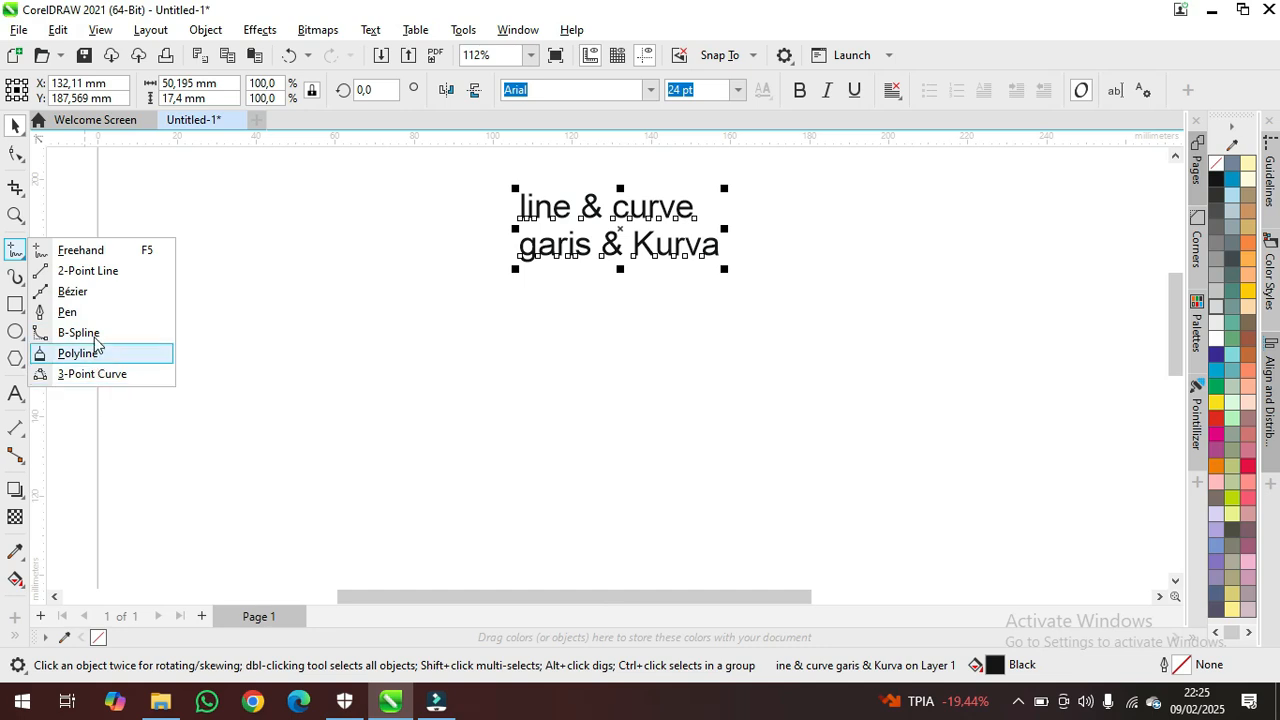
{"action": "left_click", "coordinate": [86, 254]}
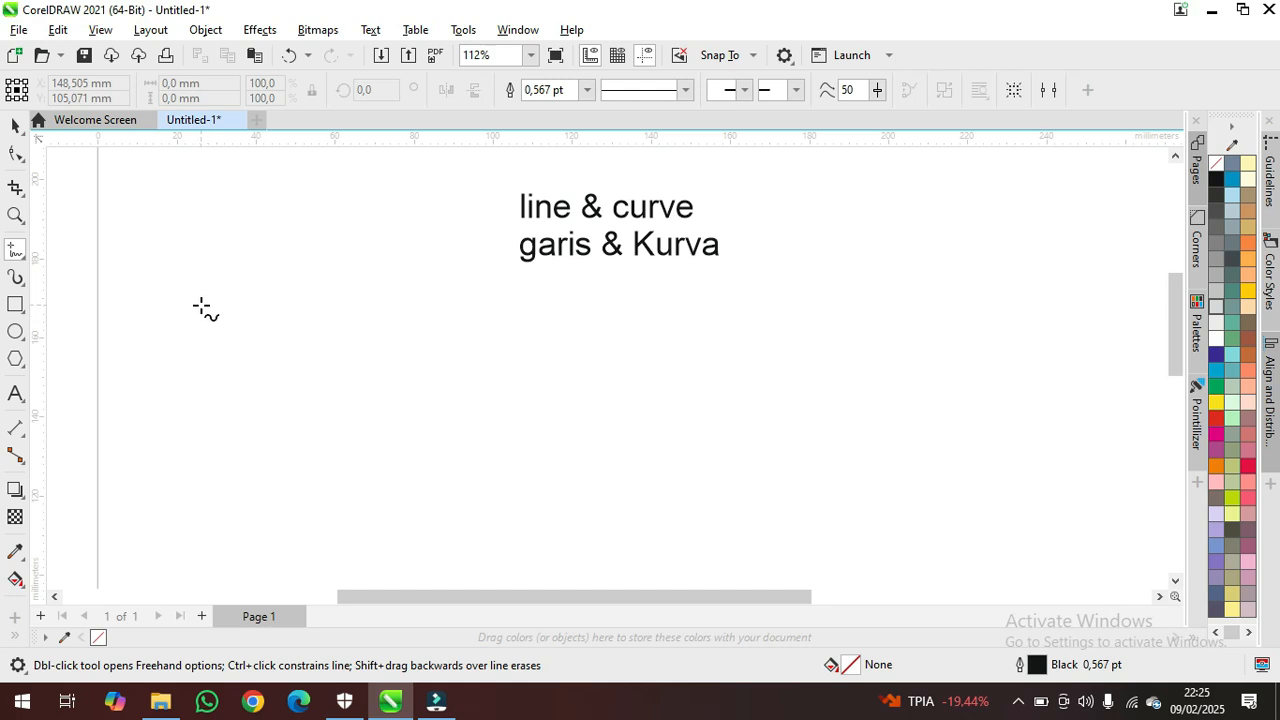
{"action": "mouse_move", "coordinate": [201, 305]}
{"action": "left_mouse_down"}
{"action": "mouse_move", "coordinate": [240, 291]}
{"action": "mouse_move", "coordinate": [268, 310]}
{"action": "mouse_move", "coordinate": [285, 352]}
{"action": "mouse_move", "coordinate": [325, 352]}
{"action": "mouse_move", "coordinate": [378, 310]}
{"action": "mouse_move", "coordinate": [414, 303]}
{"action": "mouse_move", "coordinate": [455, 348]}
{"action": "mouse_move", "coordinate": [508, 317]}
{"action": "mouse_move", "coordinate": [535, 325]}
{"action": "left_mouse_up"}
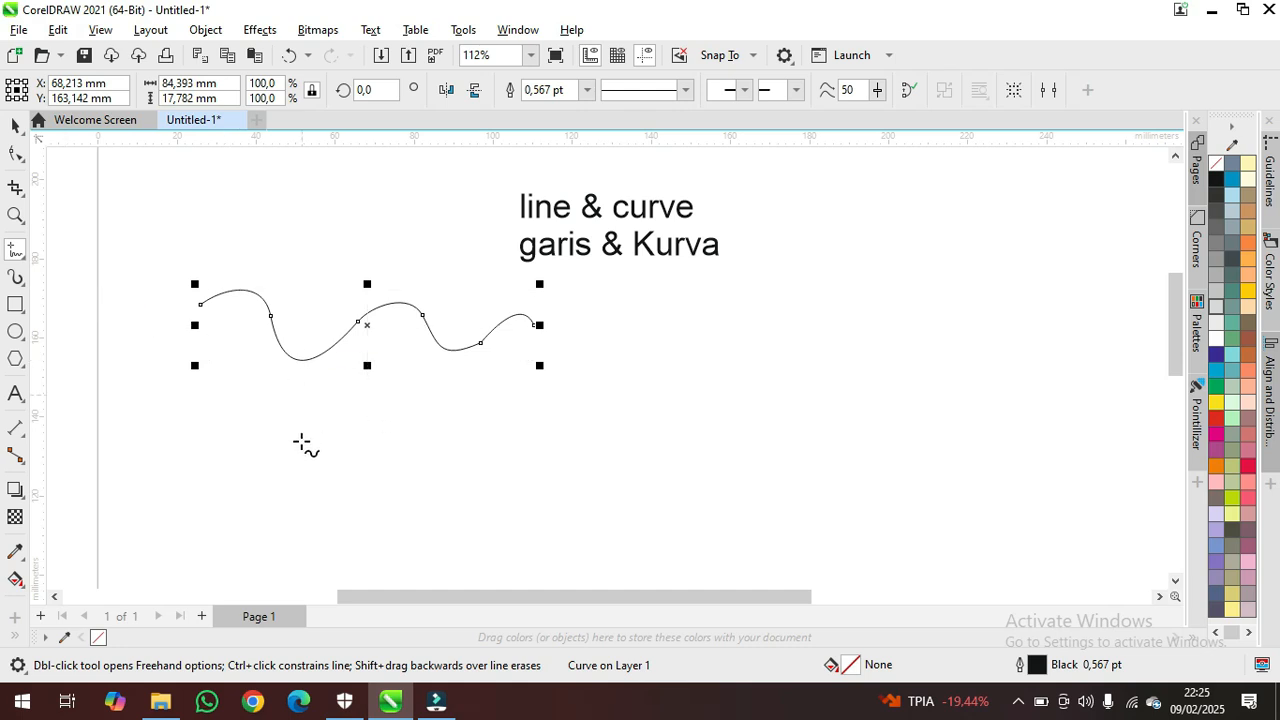
- Draw a slightly sloping straight Freehand line about 81 mm long below the wavy curve
{"action": "left_click", "coordinate": [197, 423]}
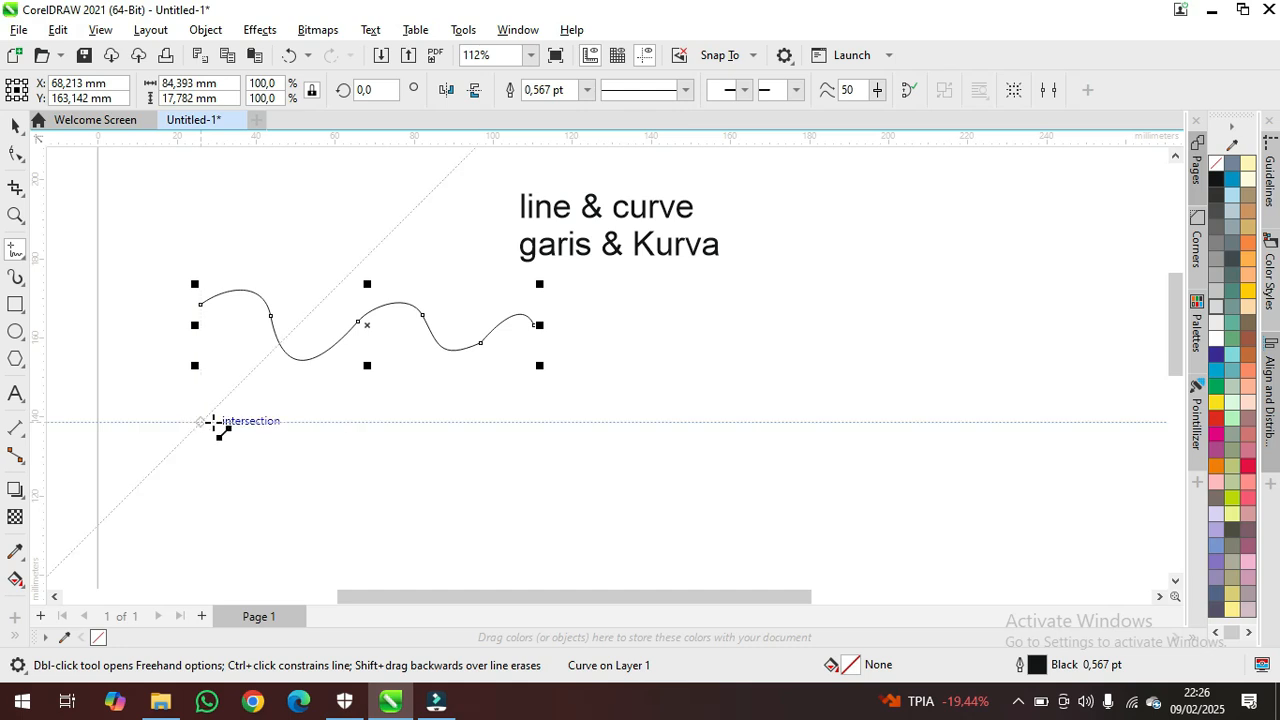
{"action": "left_click", "coordinate": [495, 419]}
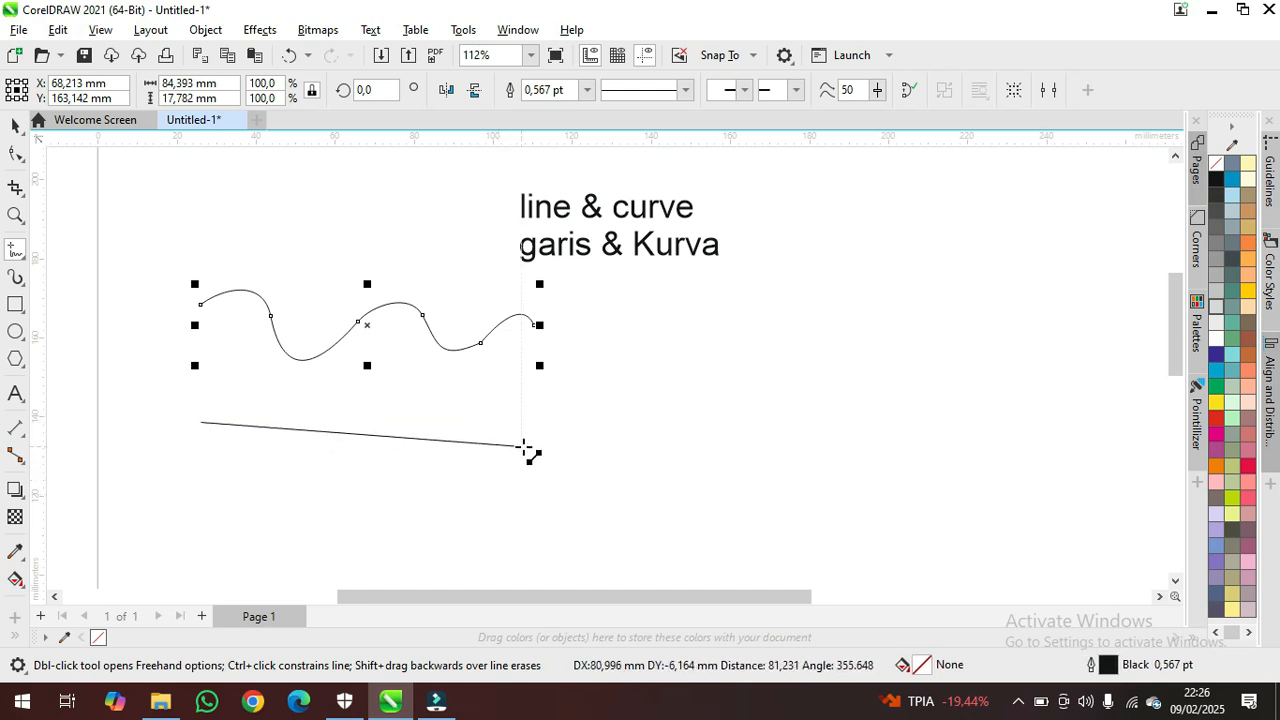
{"action": "left_click", "coordinate": [525, 447]}
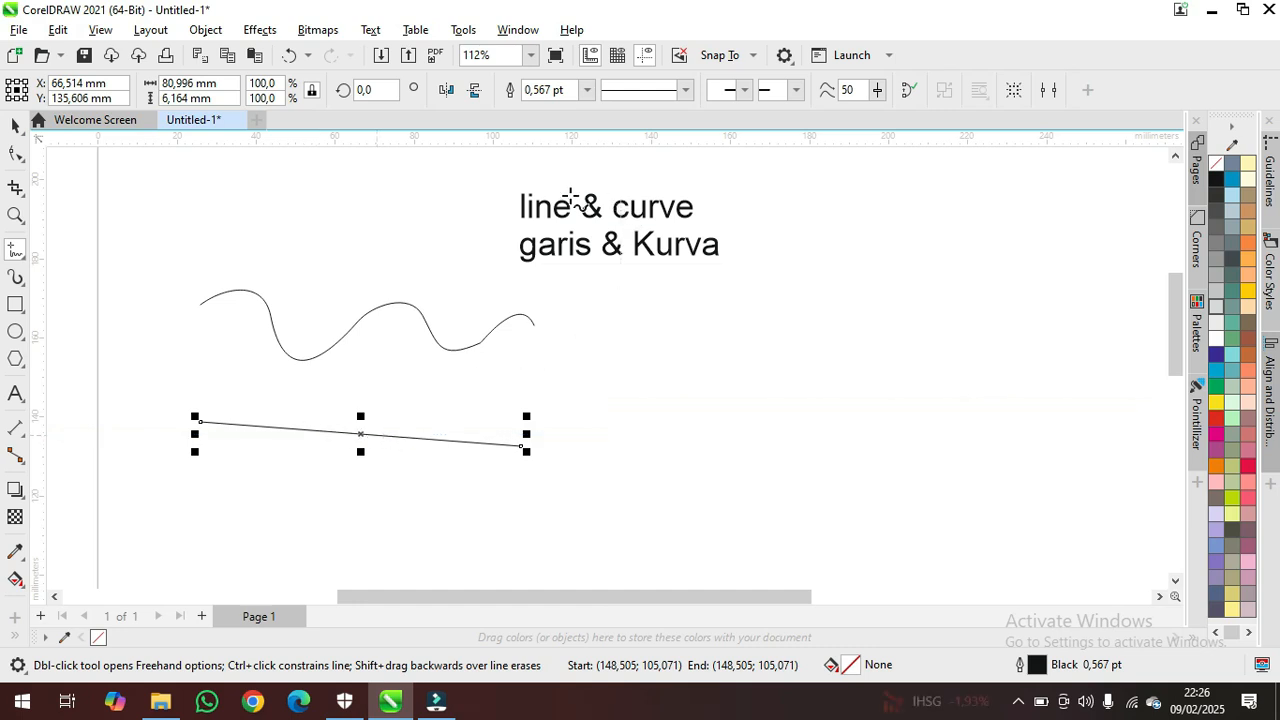
{"action": "left_click", "coordinate": [19, 258]}
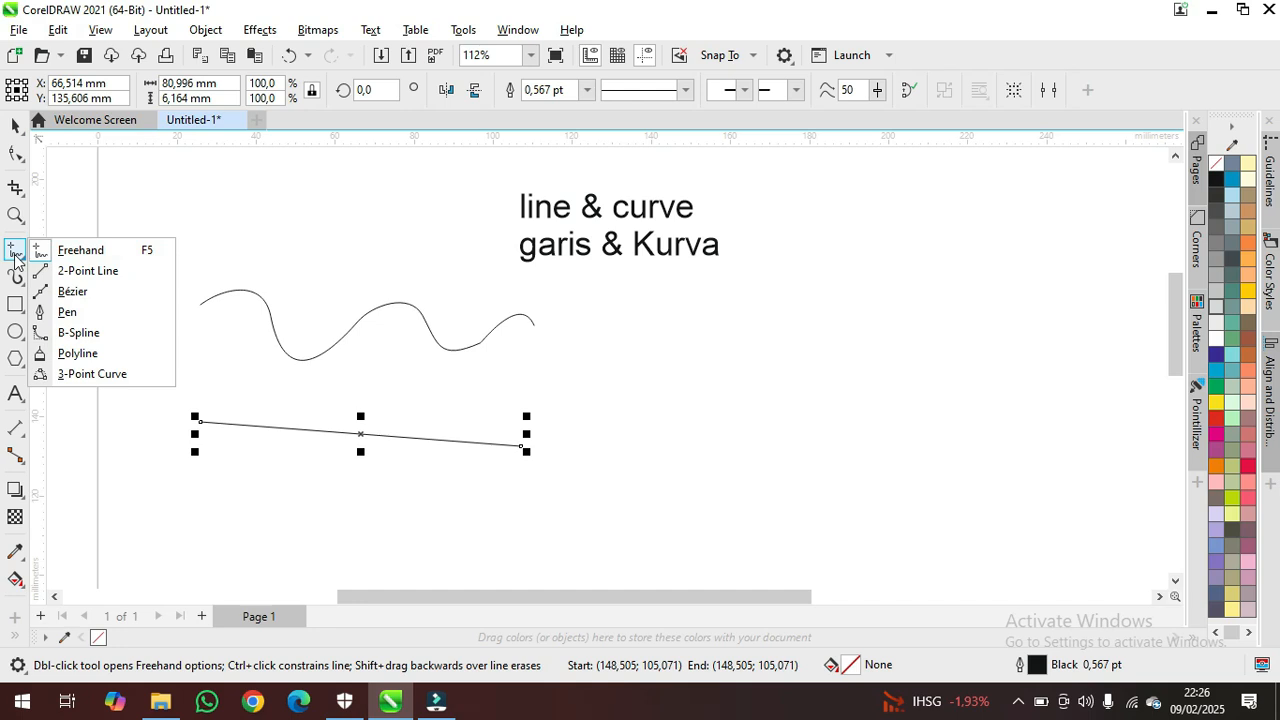
{"action": "left_click", "coordinate": [80, 250]}
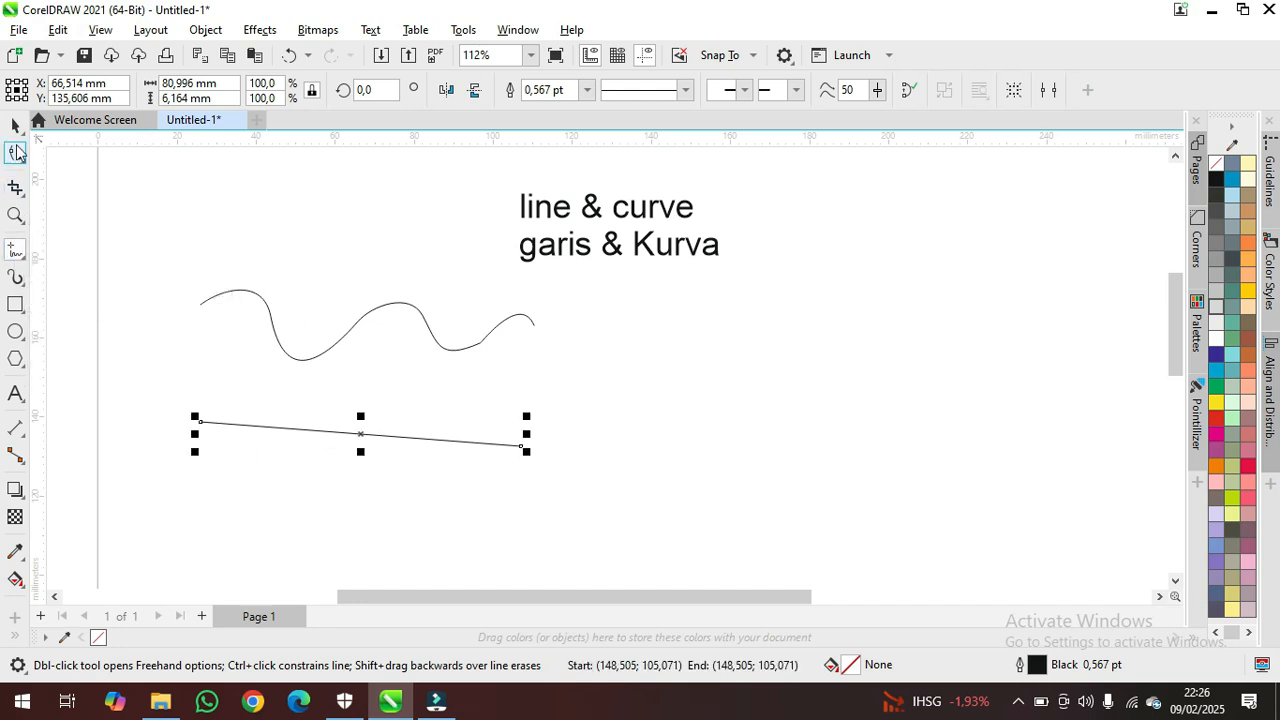
- Move the wavy curve to the right half of the page and raise the straight line to sit beside it
{"action": "left_click", "coordinate": [15, 125]}
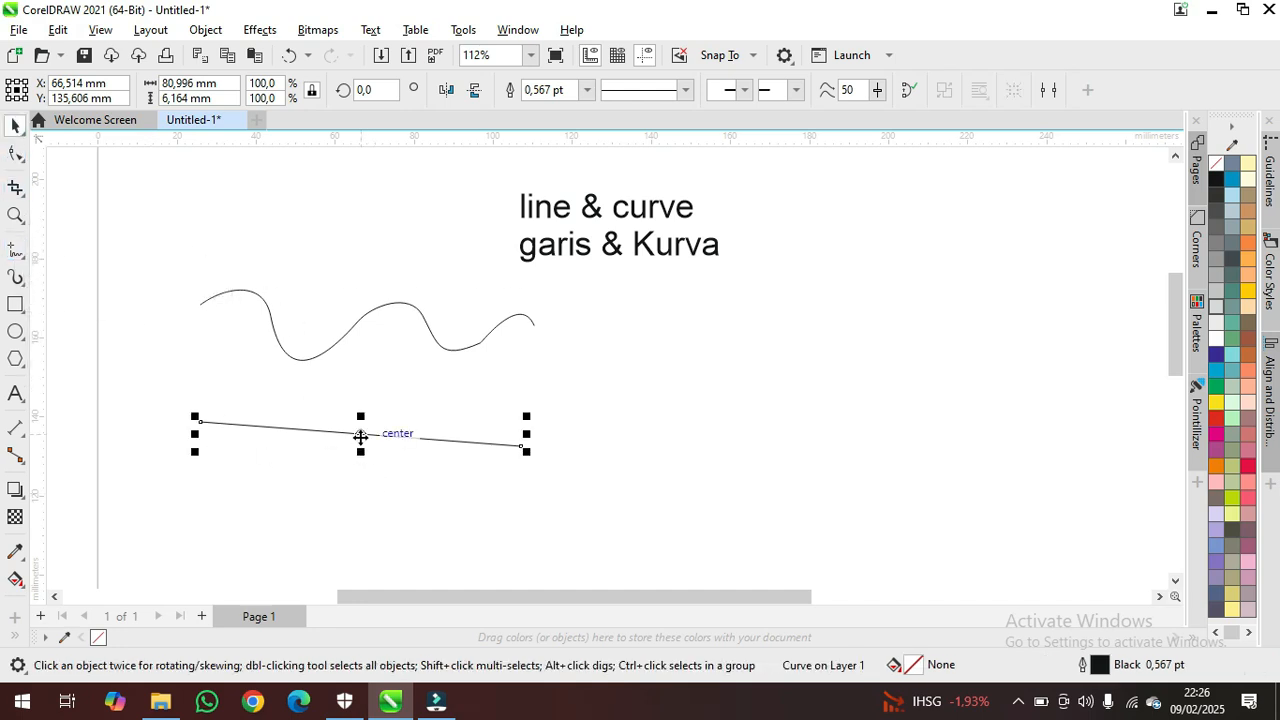
{"action": "left_click", "coordinate": [361, 316]}
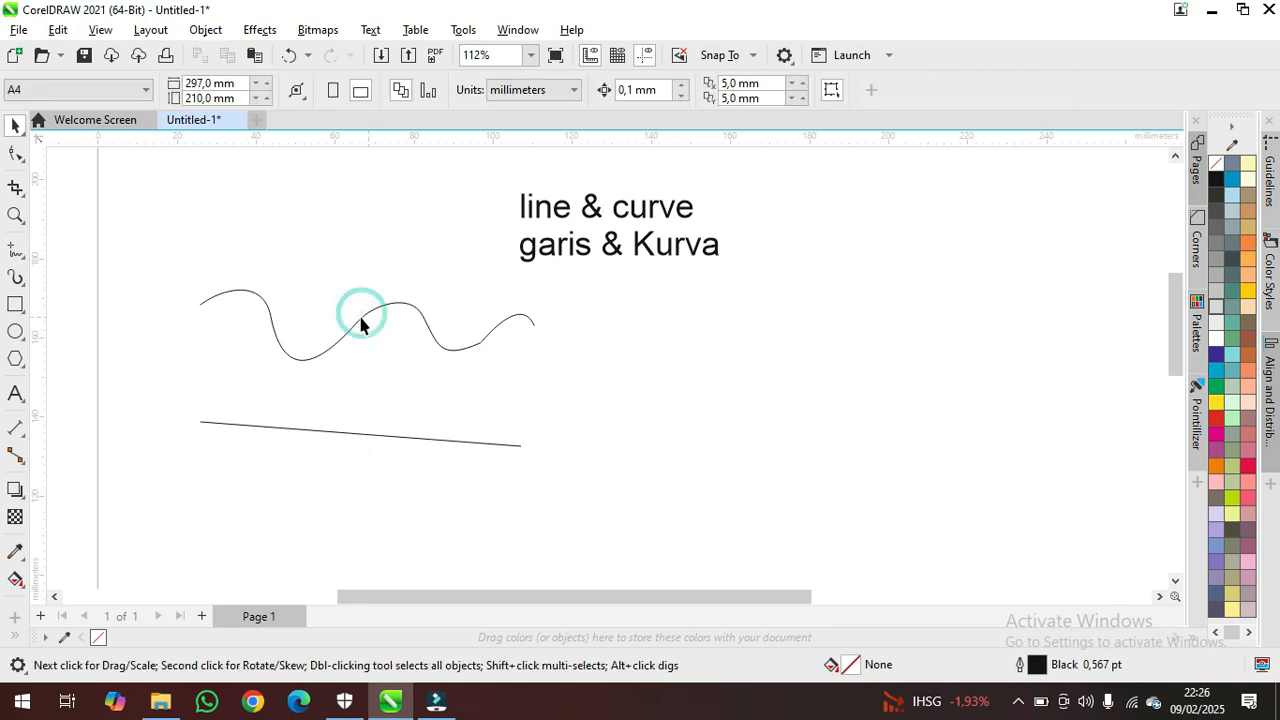
{"action": "left_click", "coordinate": [361, 320]}
{"action": "left_click_drag", "start_coordinate": [361, 320], "coordinate": [807, 366]}
{"action": "left_click", "coordinate": [470, 443]}
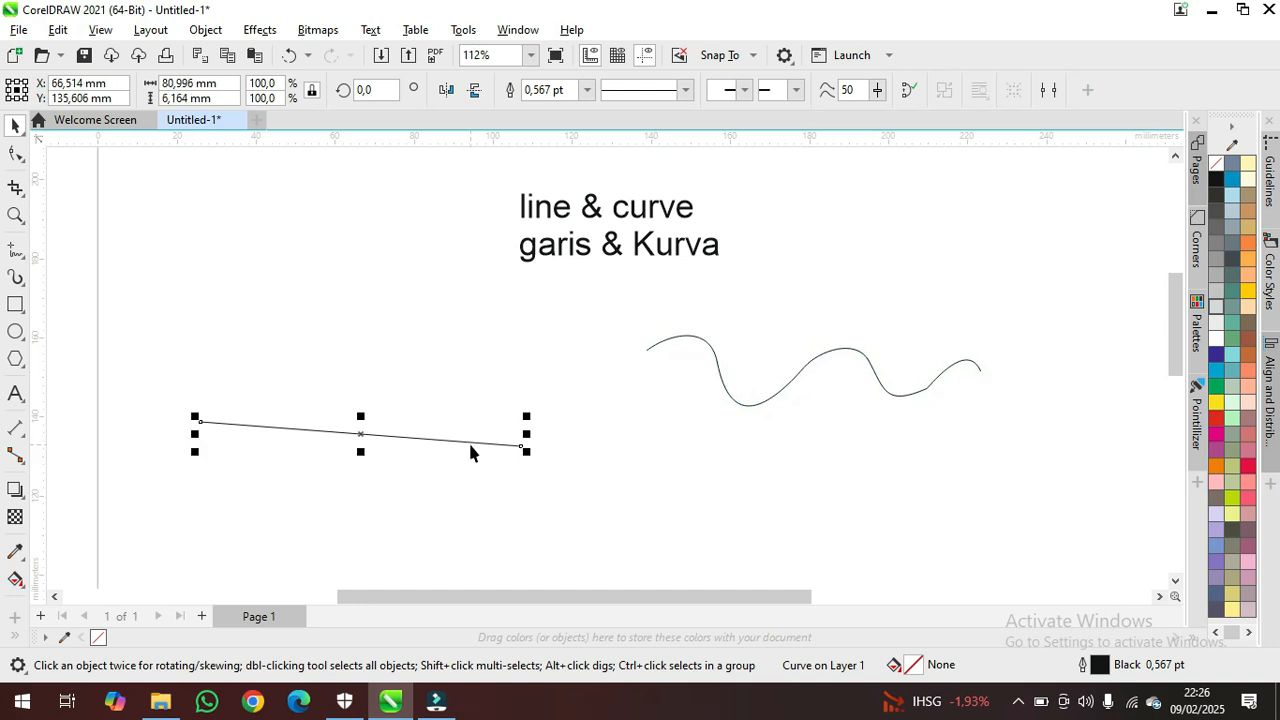
{"action": "left_click_drag", "start_coordinate": [469, 443], "coordinate": [470, 357]}
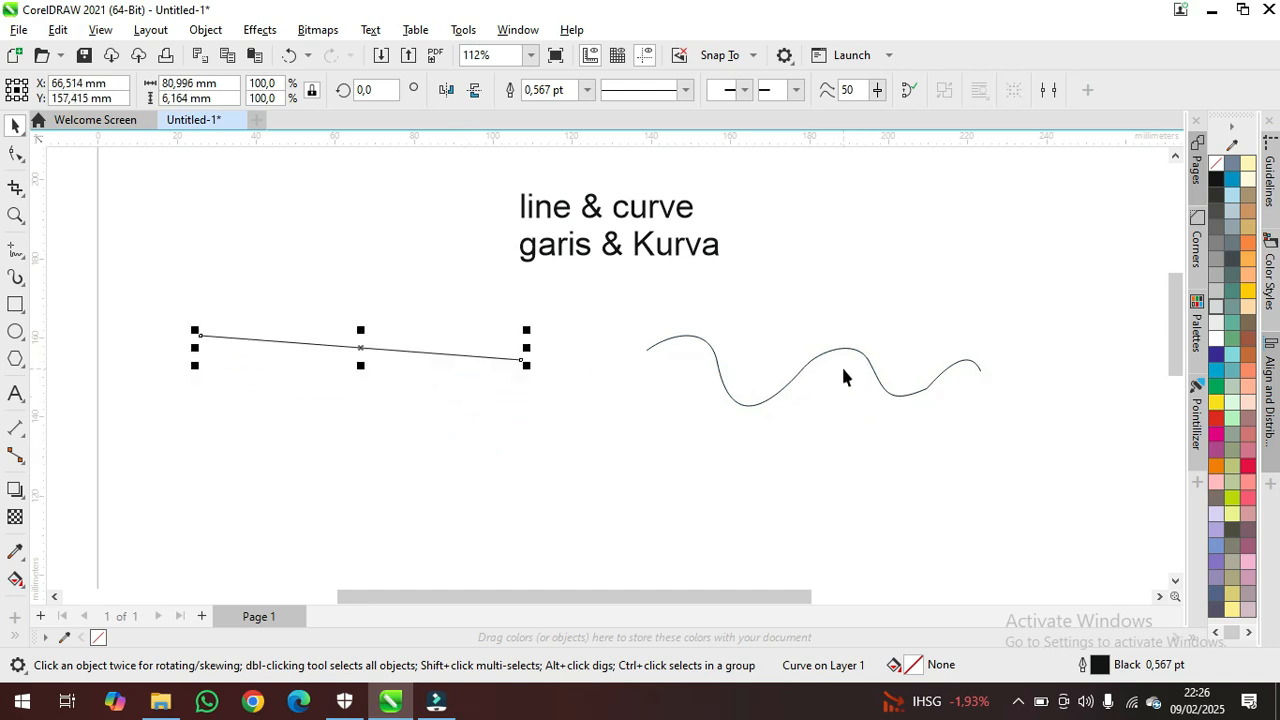
{"action": "left_click", "coordinate": [843, 350]}
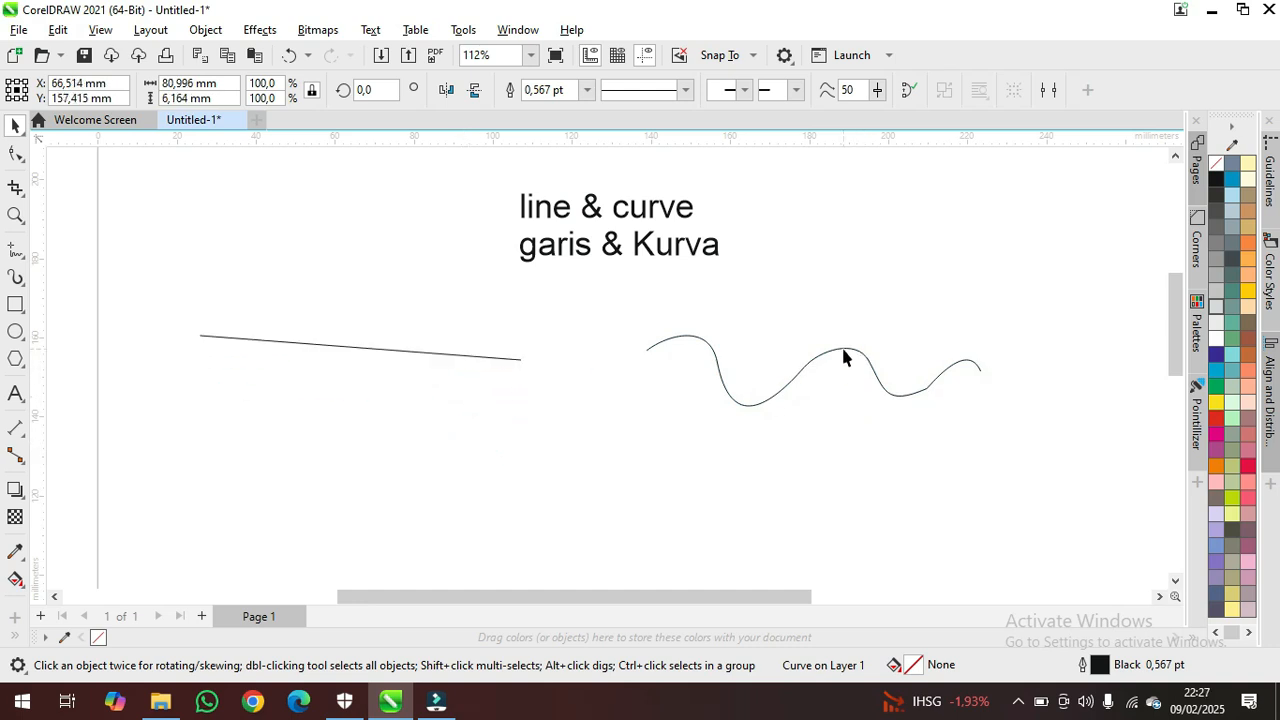
{"action": "left_click", "coordinate": [493, 358]}
{"action": "left_click", "coordinate": [827, 353]}
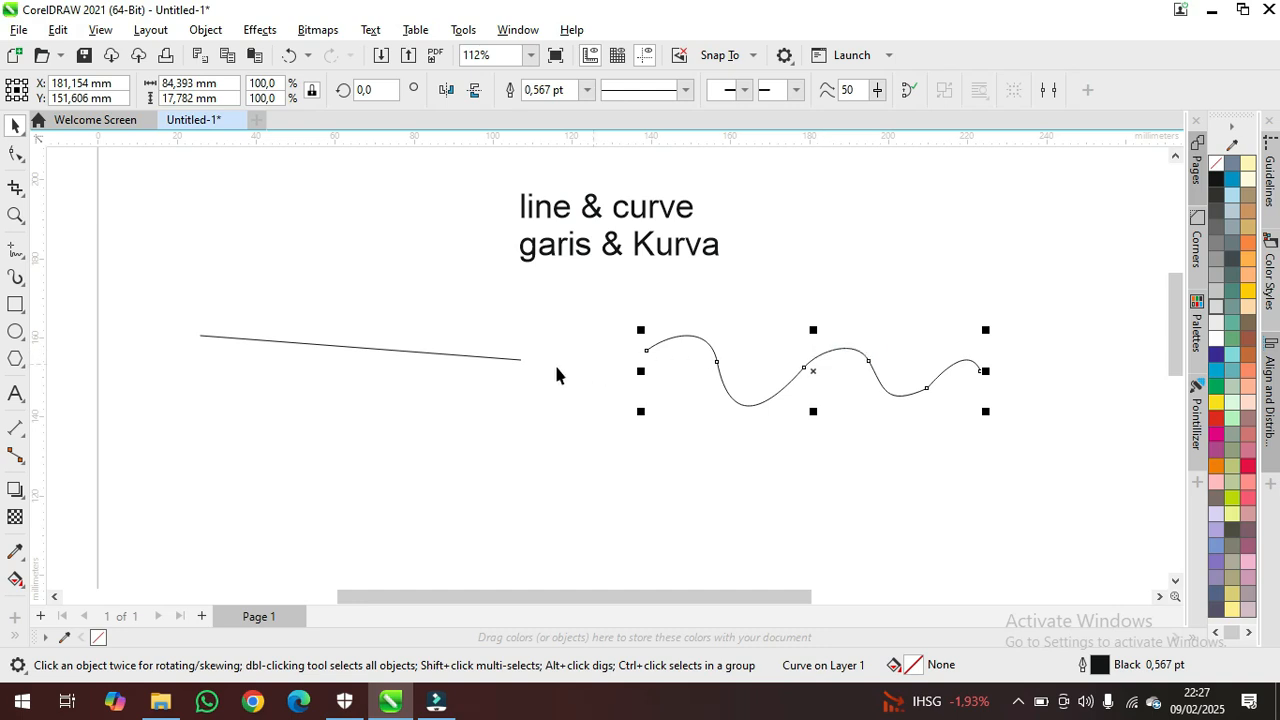
{"action": "left_click", "coordinate": [507, 359]}
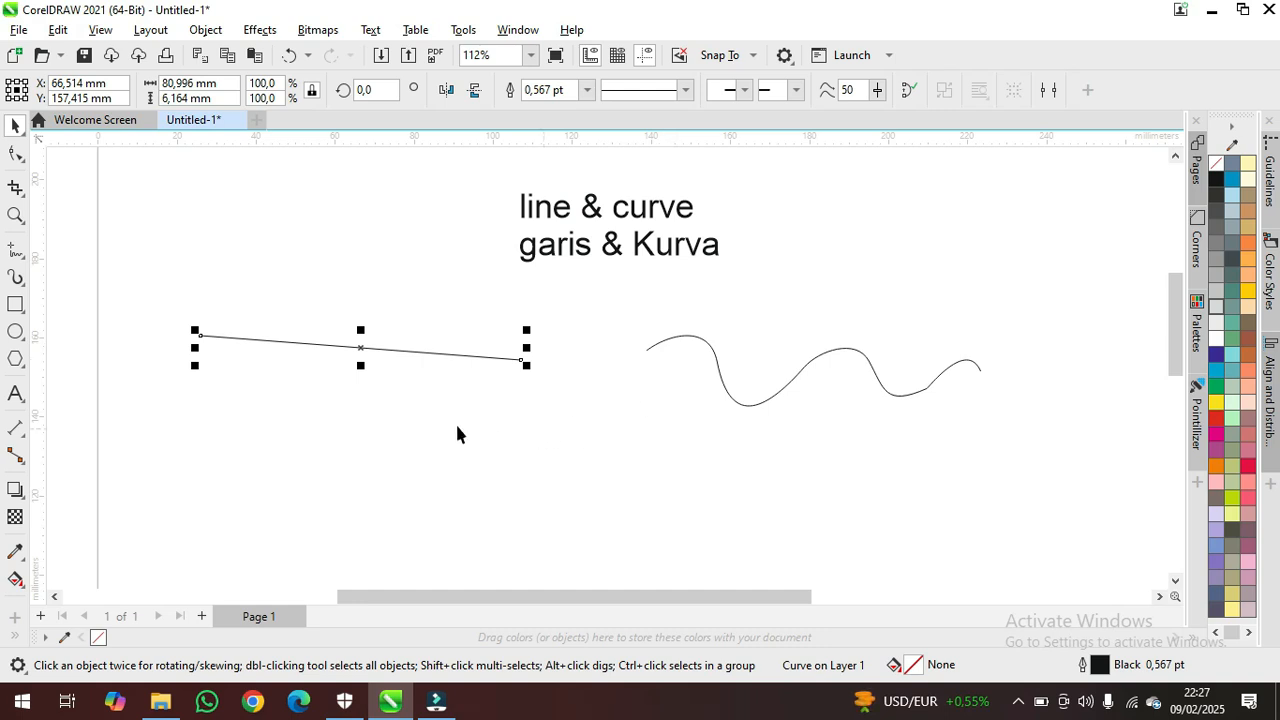
{"action": "left_click", "coordinate": [397, 405]}
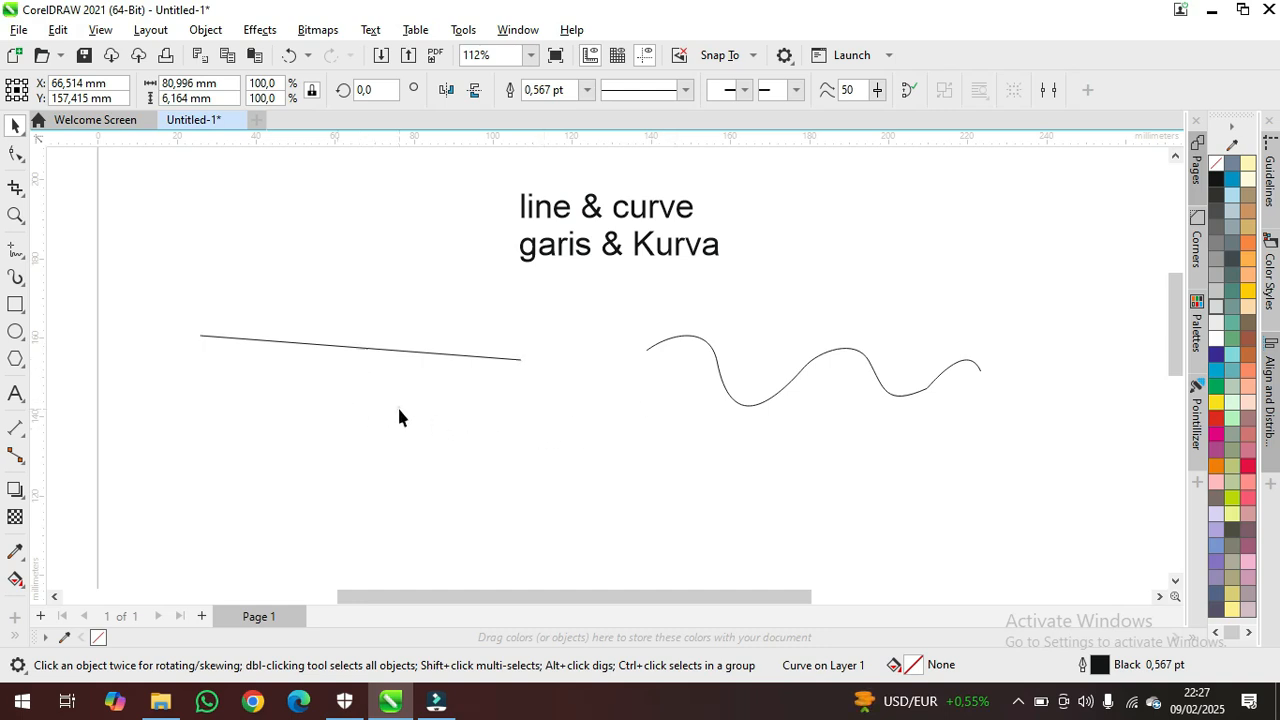
- Examine the end nodes of the straight line and the nodes along the wavy curve up close
{"action": "left_click", "coordinate": [377, 349]}
{"action": "scroll", "coordinate": [194, 338], "scroll_direction": "up", "scroll_amount": 3}
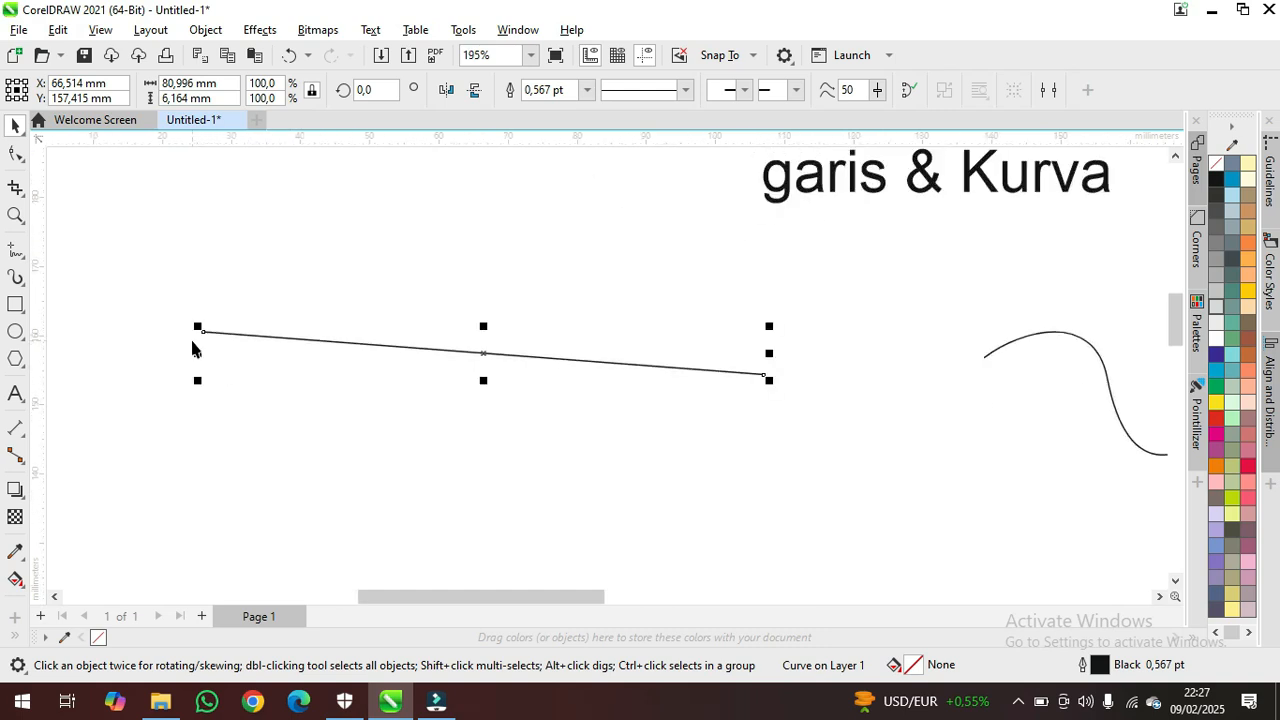
{"action": "scroll", "coordinate": [194, 348], "scroll_direction": "up", "scroll_amount": 3}
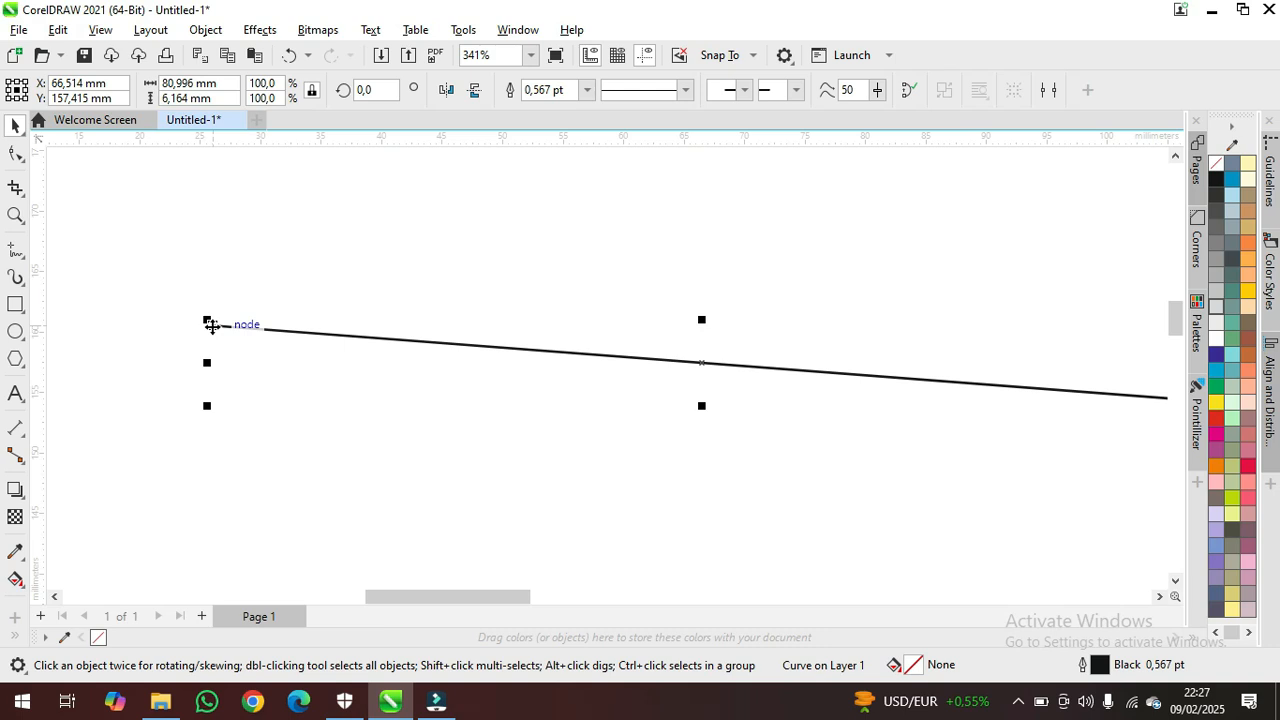
{"action": "scroll", "coordinate": [211, 325], "scroll_direction": "down", "scroll_amount": 2}
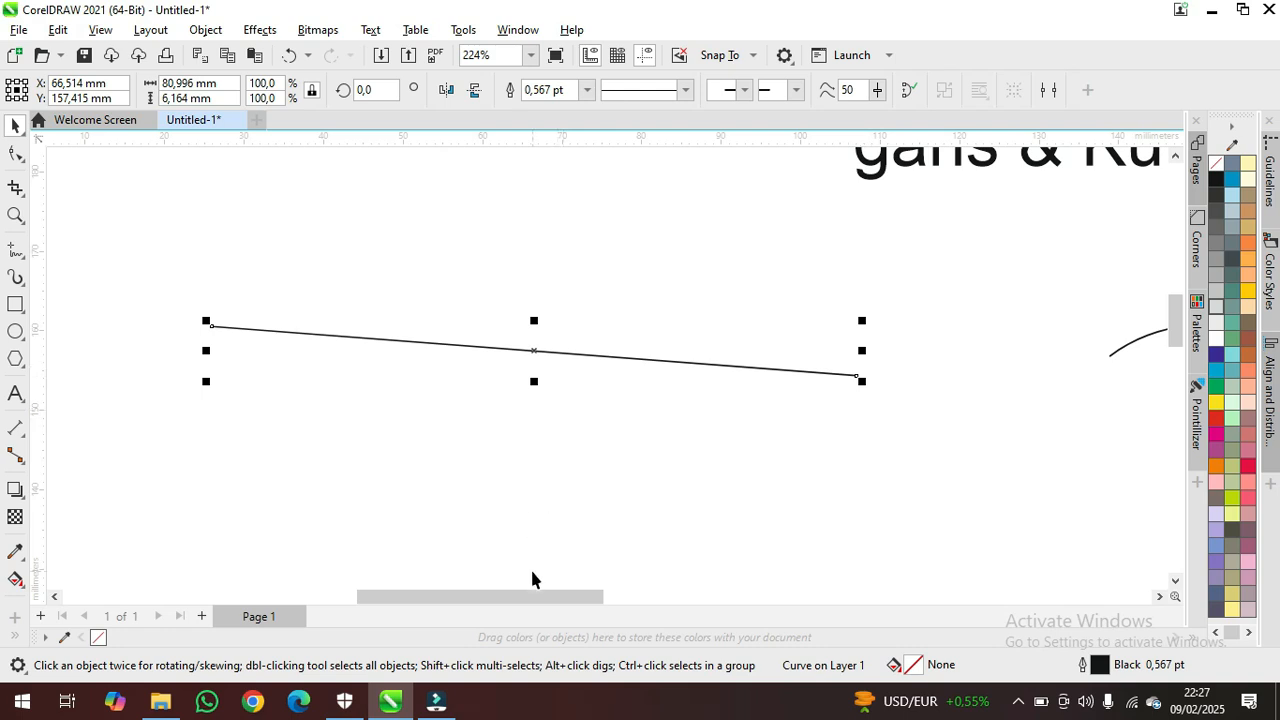
{"action": "mouse_move", "coordinate": [531, 597]}
{"action": "left_mouse_down"}
{"action": "mouse_move", "coordinate": [564, 600]}
{"action": "mouse_move", "coordinate": [549, 608]}
{"action": "left_mouse_up"}
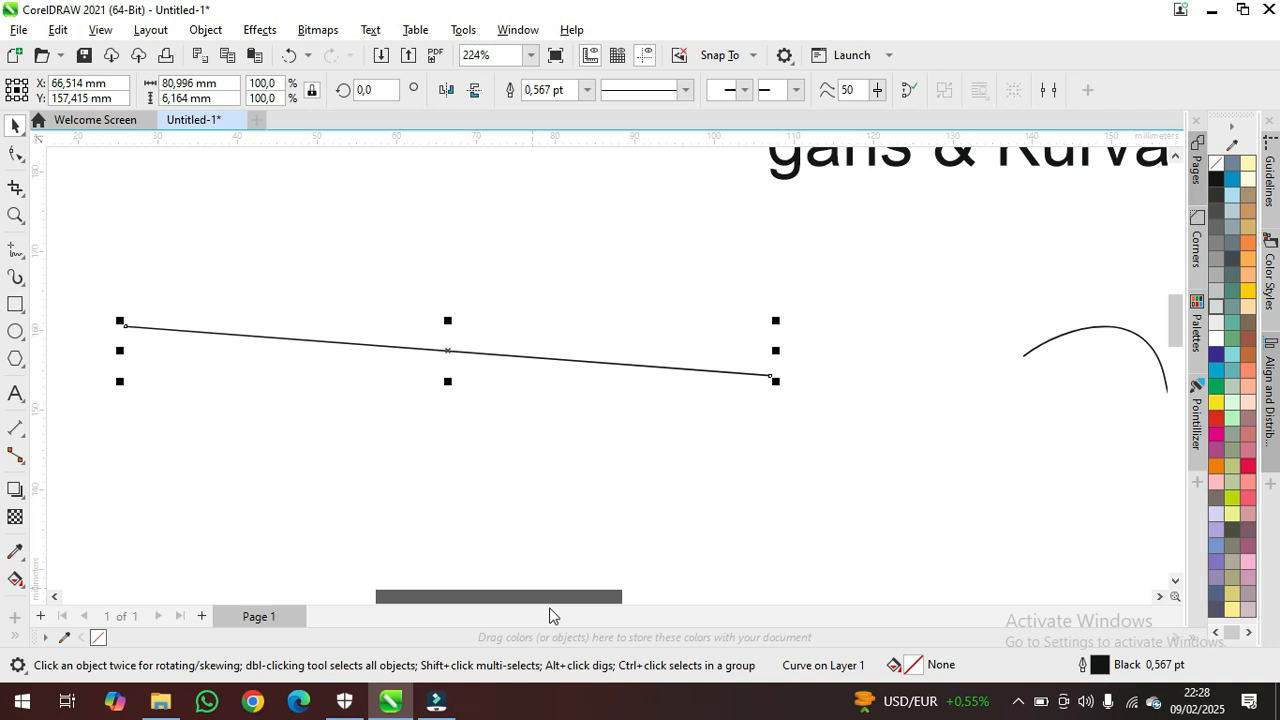
{"action": "left_click_drag", "start_coordinate": [549, 608], "coordinate": [782, 597]}
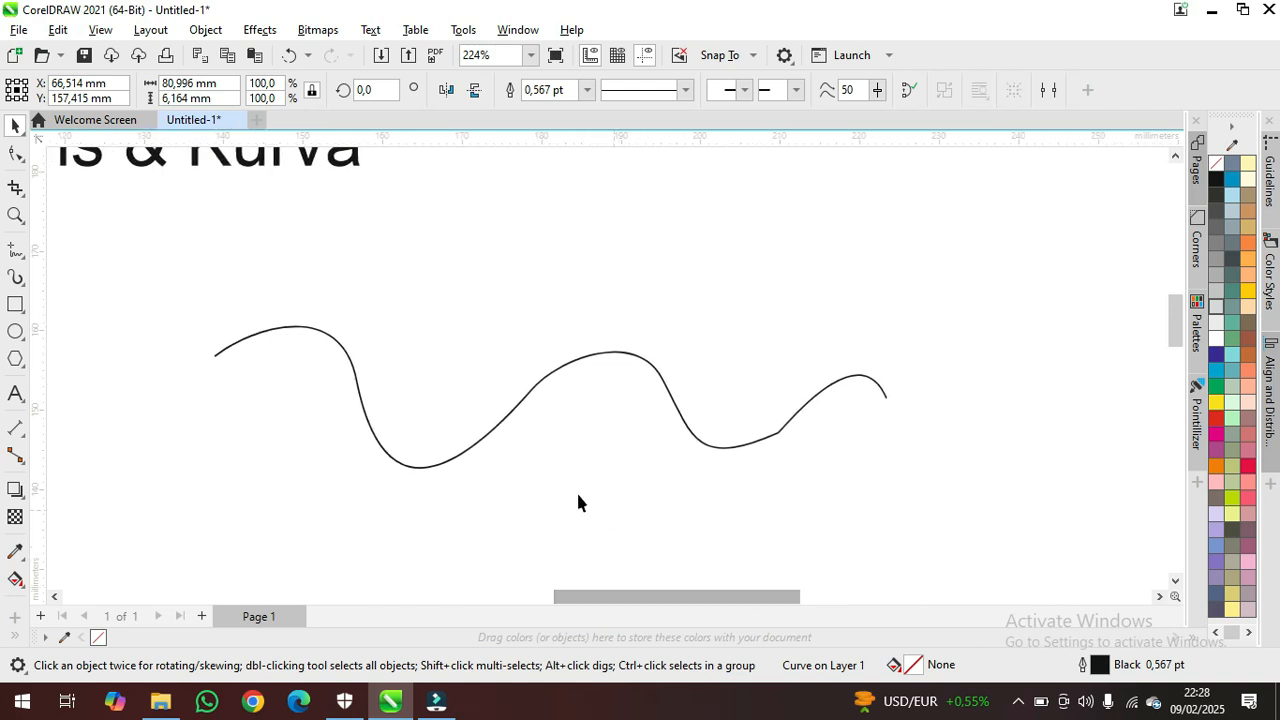
{"action": "left_click", "coordinate": [487, 437]}
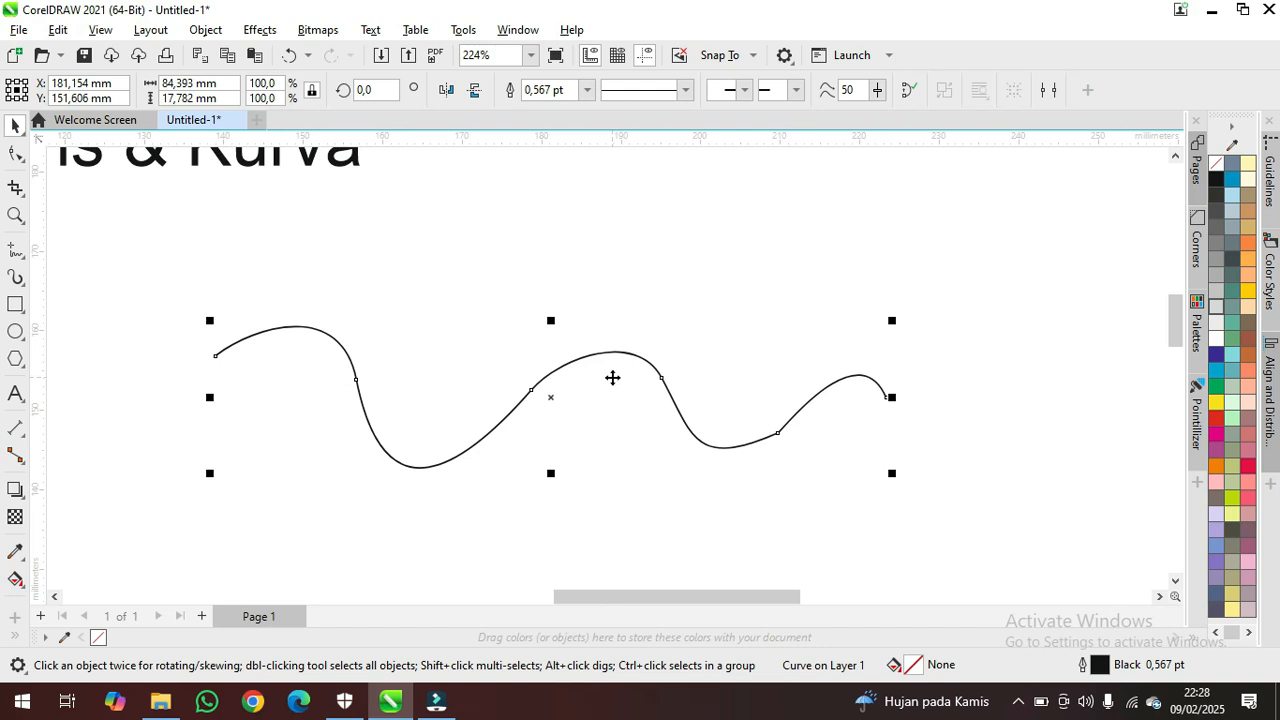
{"action": "scroll", "coordinate": [611, 376], "scroll_direction": "down", "scroll_amount": 3}
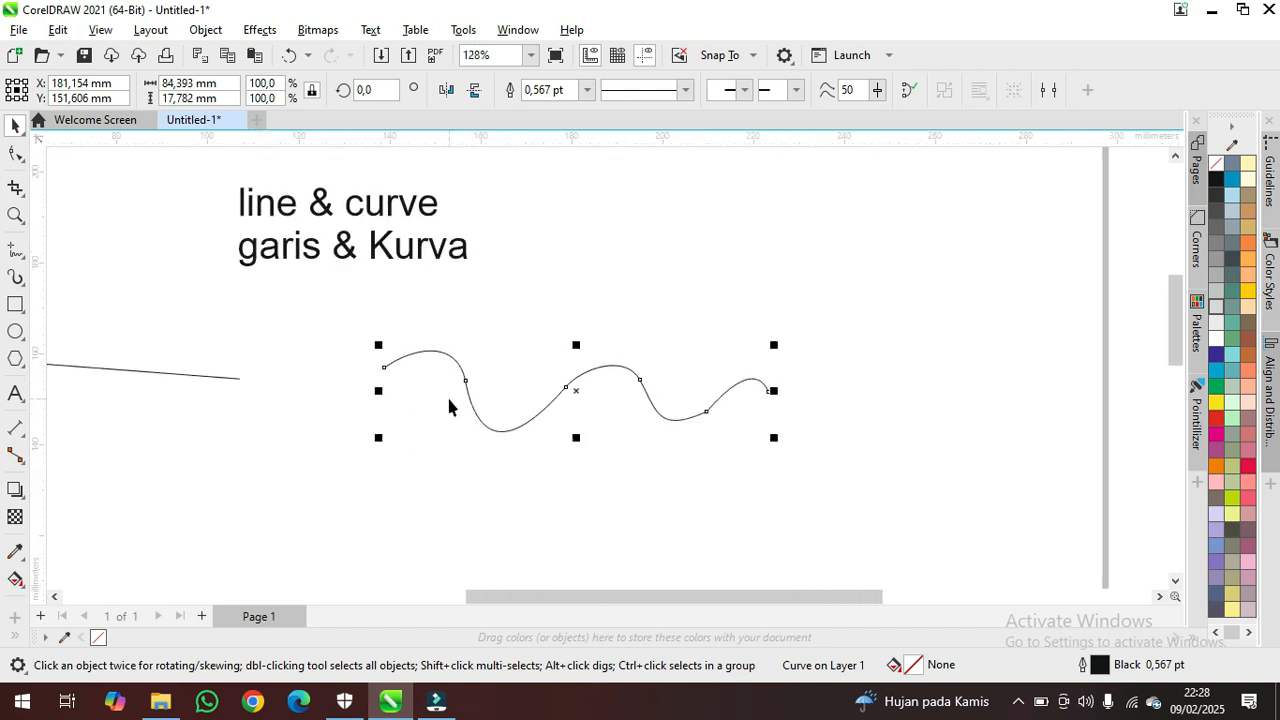
{"action": "scroll", "coordinate": [563, 392], "scroll_direction": "down", "scroll_amount": 1}
{"action": "scroll", "coordinate": [477, 411], "scroll_direction": "down", "scroll_amount": 3}
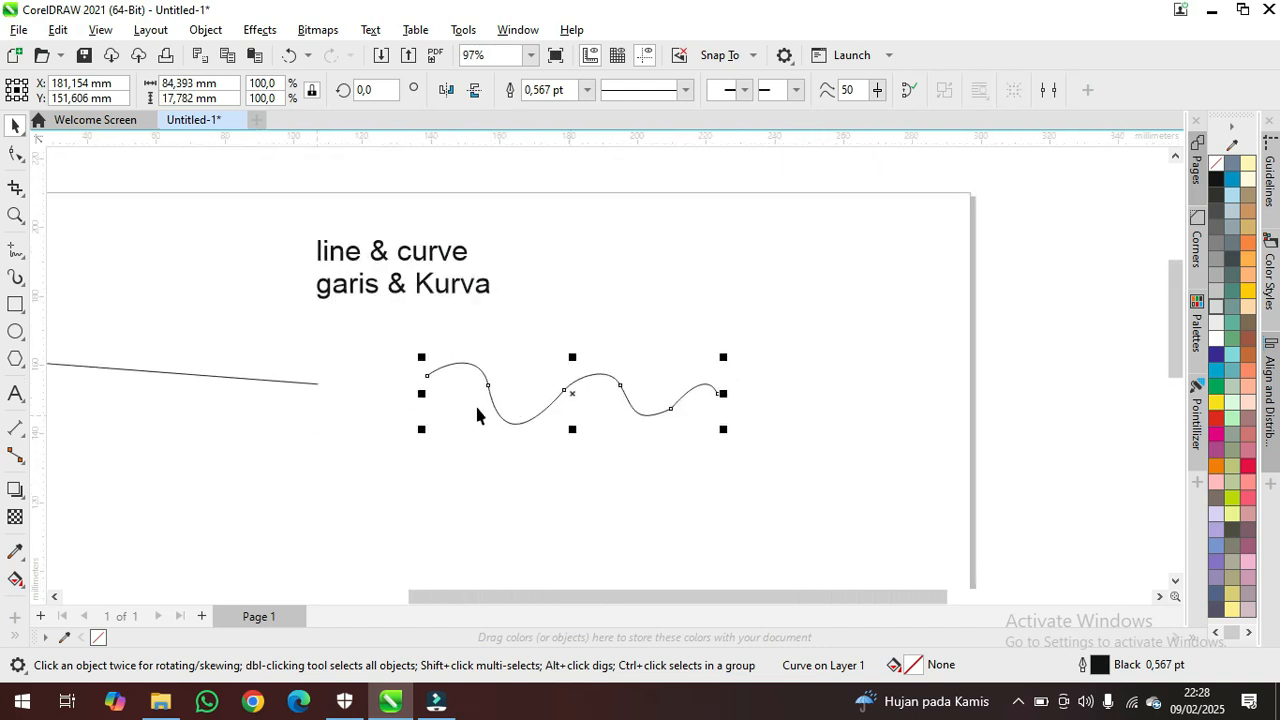
{"action": "scroll", "coordinate": [410, 430], "scroll_direction": "up", "scroll_amount": 3}
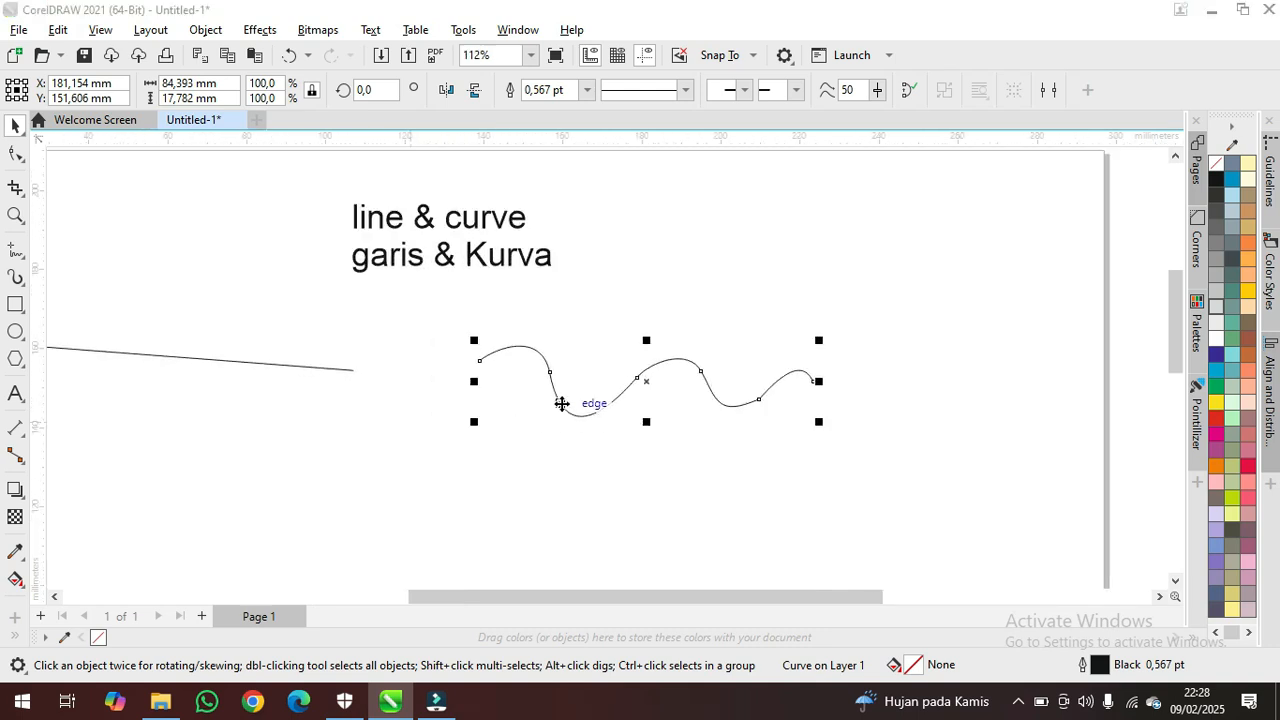
{"action": "left_click_drag", "start_coordinate": [680, 597], "coordinate": [654, 607]}
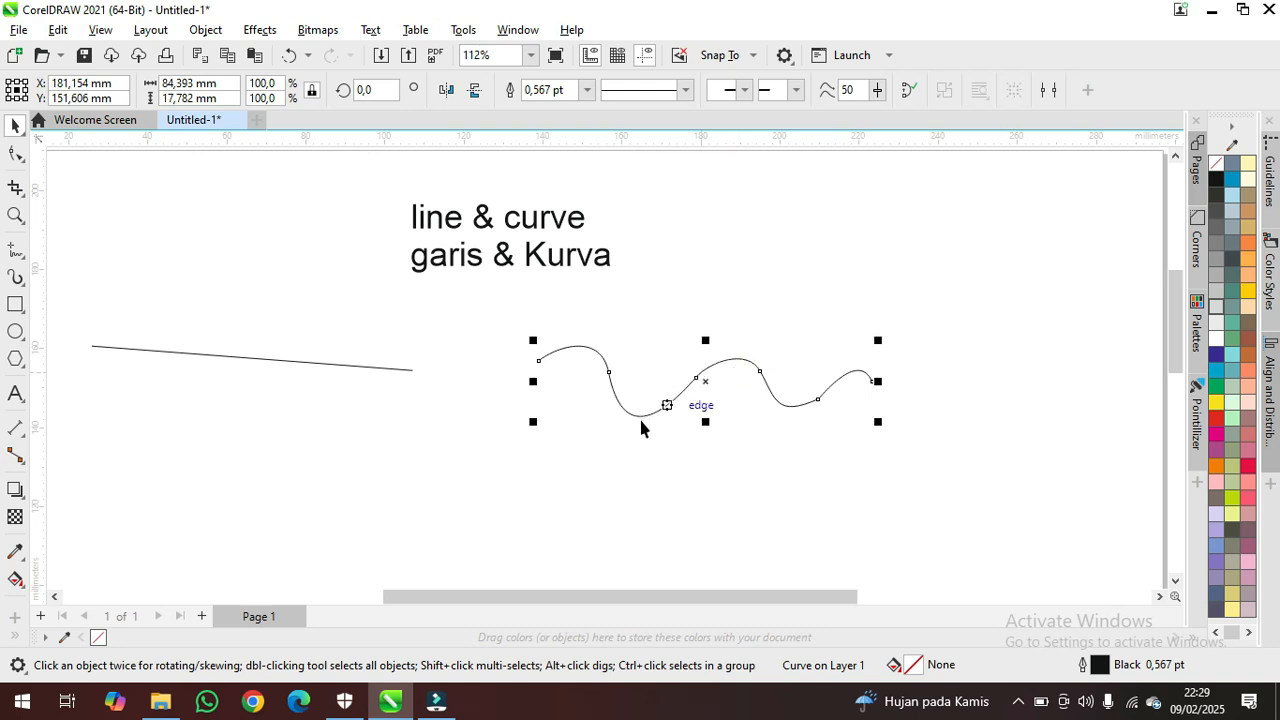
- Move the straight line to the right and slightly up, closer to the wavy curve
{"action": "left_click", "coordinate": [393, 369]}
{"action": "left_click_drag", "start_coordinate": [402, 369], "coordinate": [473, 360]}
{"action": "left_click", "coordinate": [722, 362]}
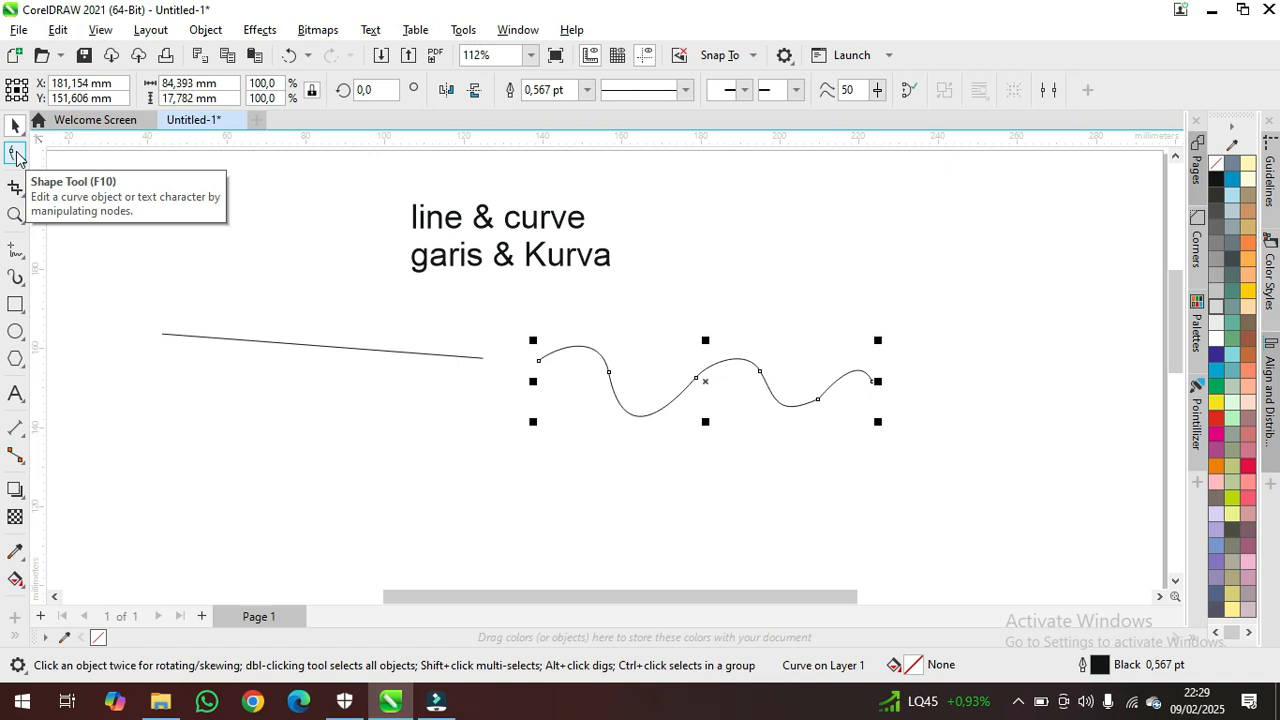
- Reposition both end nodes of the straight line with the Shape tool, making it nearly horizontal and about 67 mm long
{"action": "left_click", "coordinate": [15, 155]}
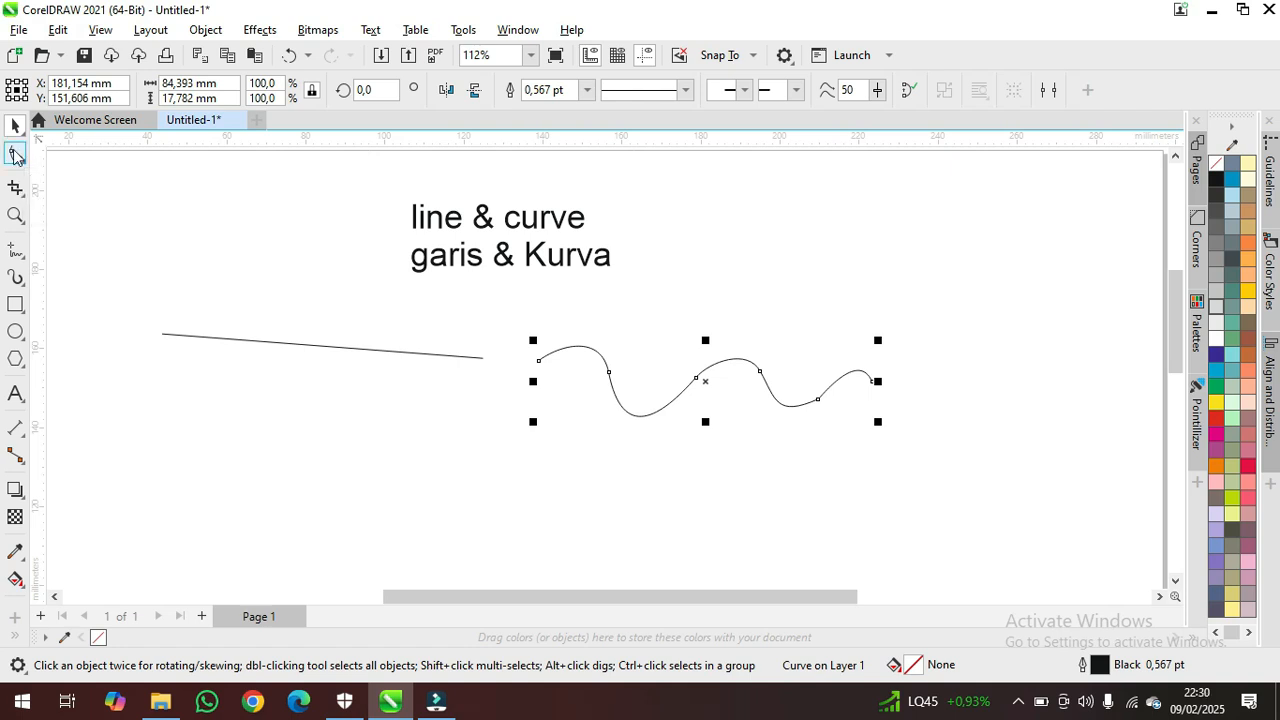
{"action": "left_click", "coordinate": [15, 155]}
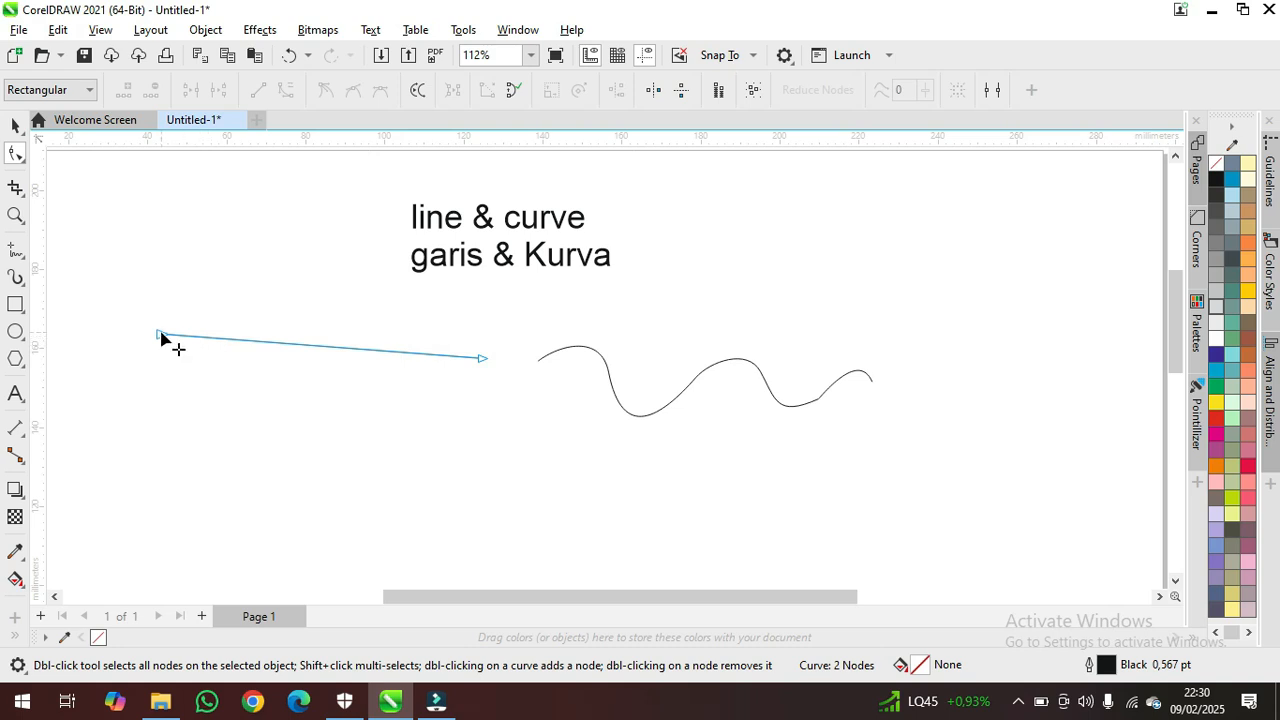
{"action": "left_click_drag", "start_coordinate": [160, 336], "coordinate": [189, 362]}
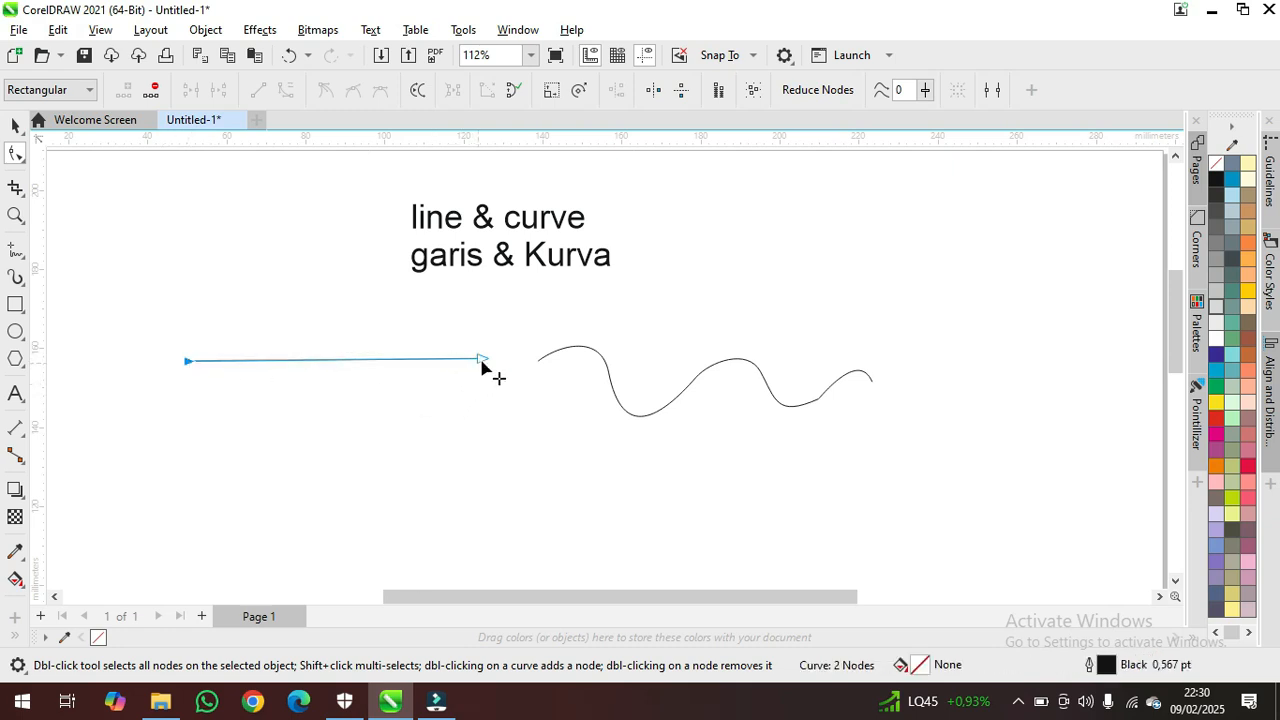
{"action": "left_click_drag", "start_coordinate": [482, 360], "coordinate": [451, 359]}
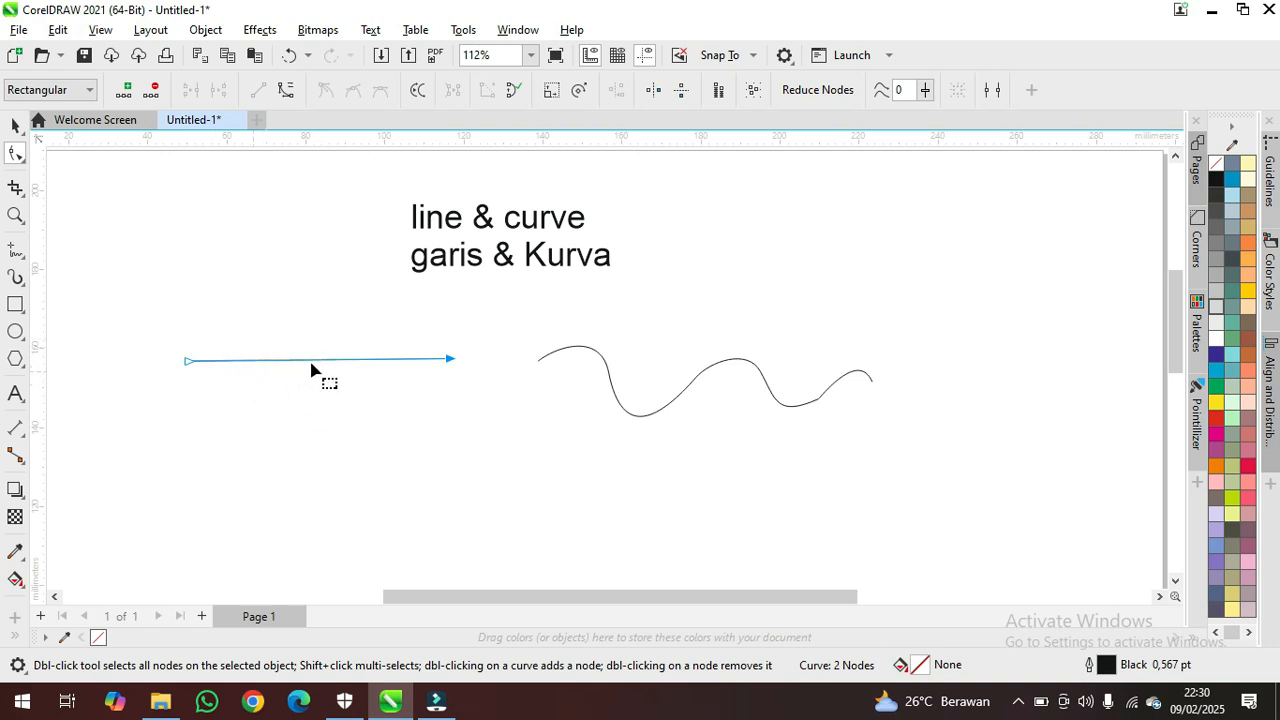
- Add two nodes to the straight line, pulling the first down into a valley and the second up into a peak
{"action": "double_click", "coordinate": [240, 361]}
{"action": "left_click_drag", "start_coordinate": [240, 360], "coordinate": [212, 415]}
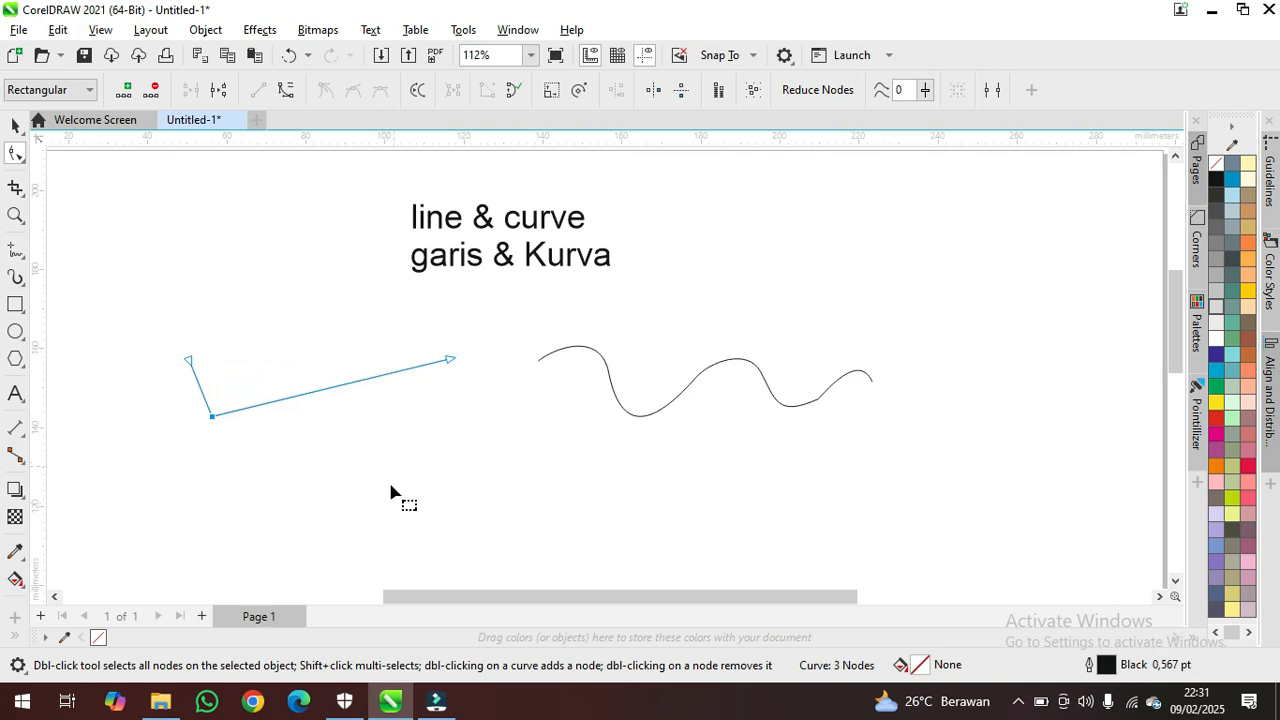
{"action": "double_click", "coordinate": [317, 391]}
{"action": "left_click_drag", "start_coordinate": [317, 391], "coordinate": [300, 295]}
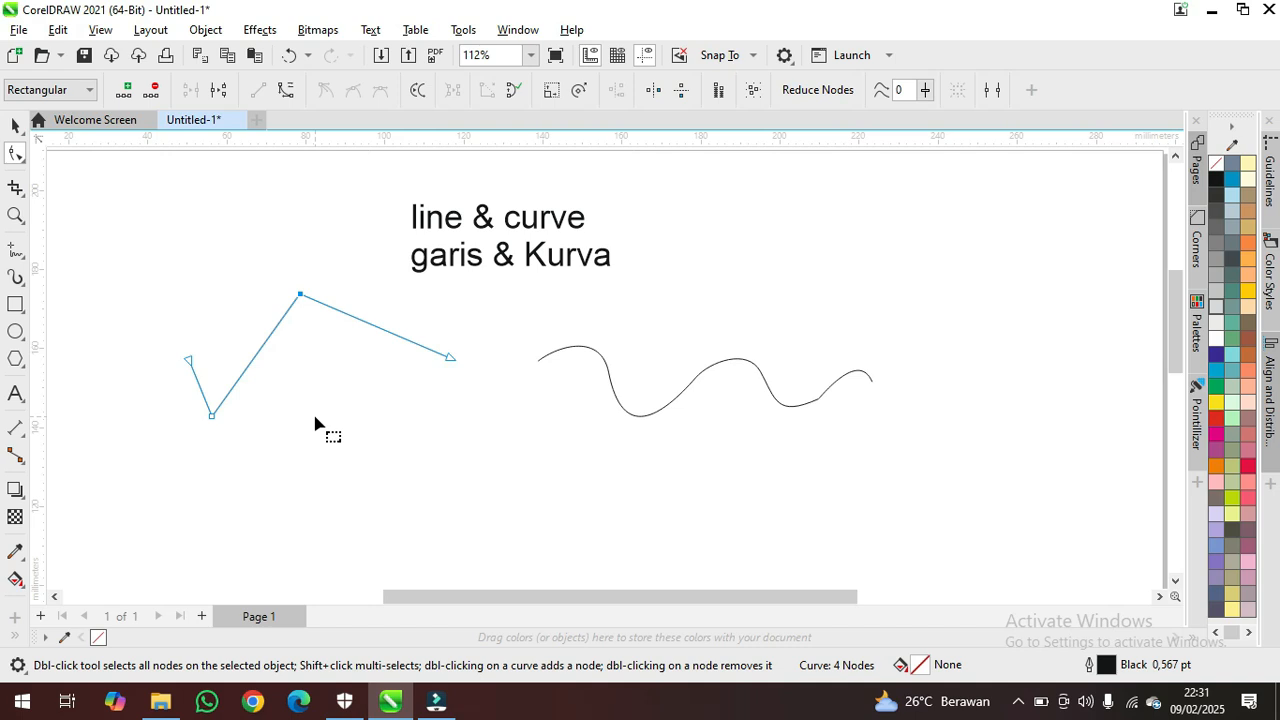
- Add a node on the segment right of the peak and pull it down into a second valley
{"action": "right_click", "coordinate": [356, 321]}
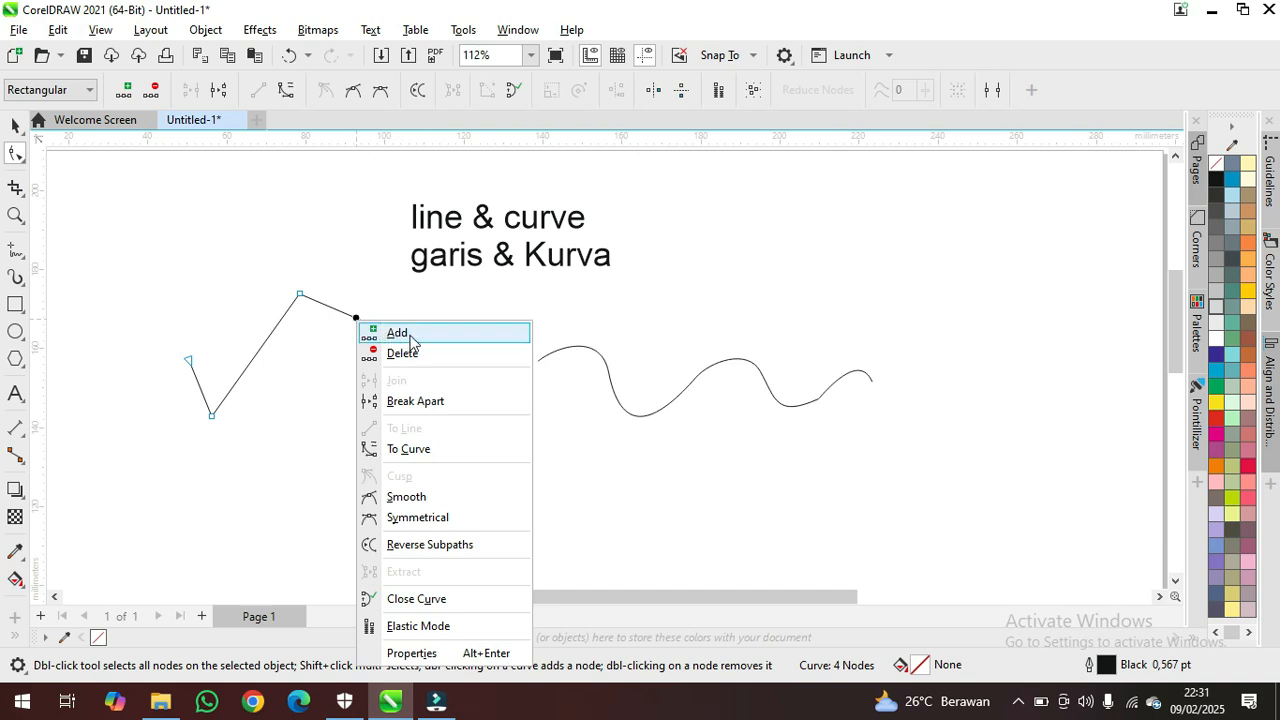
{"action": "left_click", "coordinate": [397, 333]}
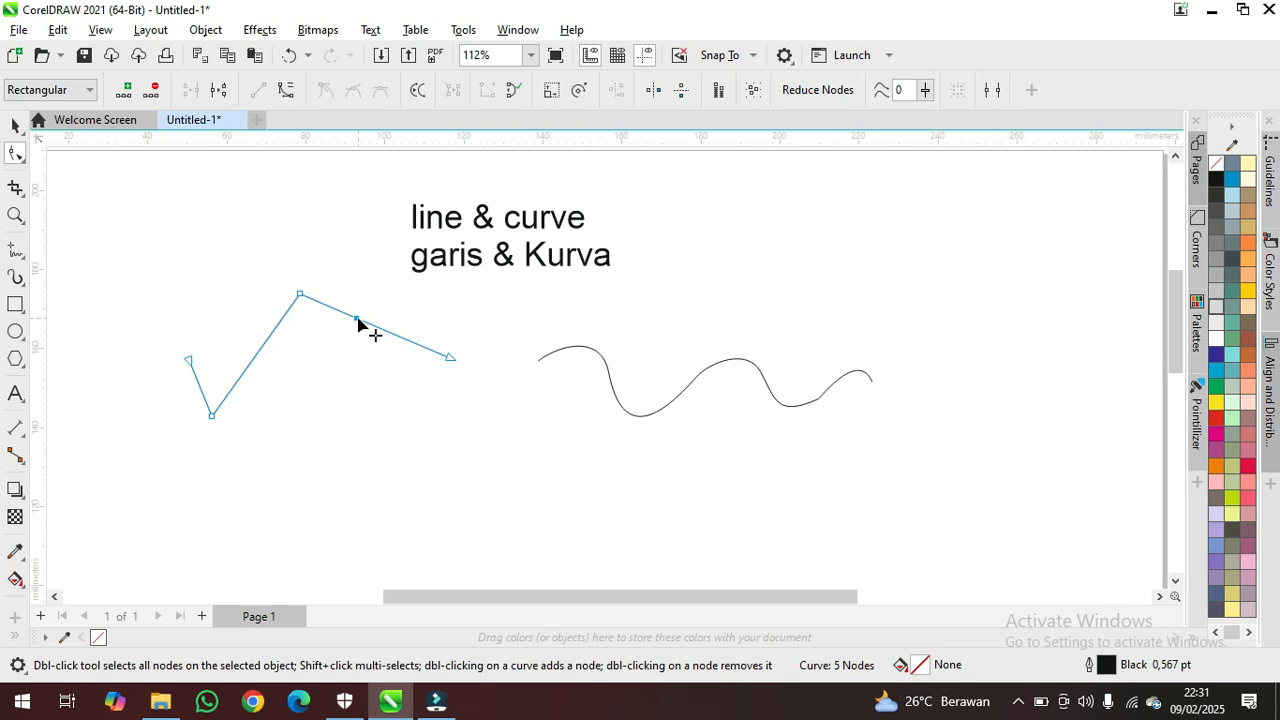
{"action": "left_click_drag", "start_coordinate": [358, 320], "coordinate": [351, 436]}
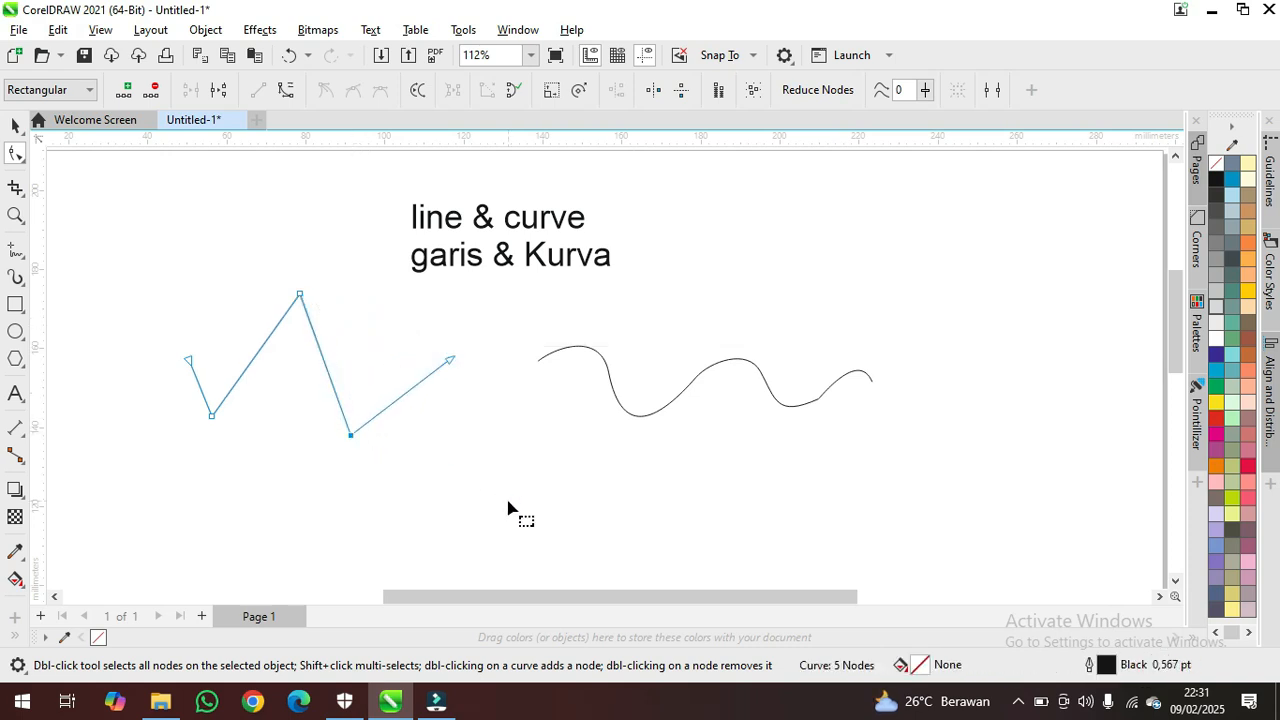
- Add a node at the middle of the rising segment between the first valley and the peak
{"action": "scroll", "coordinate": [172, 370], "scroll_direction": "up", "scroll_amount": 2}
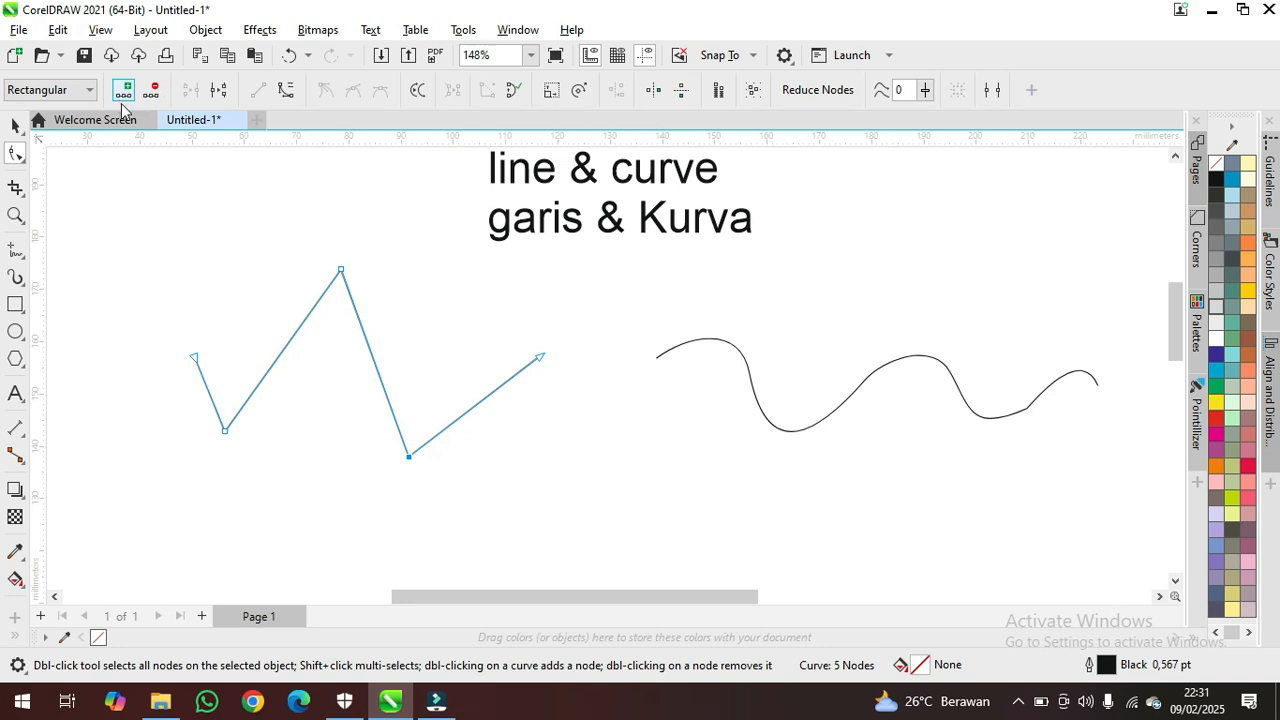
{"action": "right_click", "coordinate": [285, 353]}
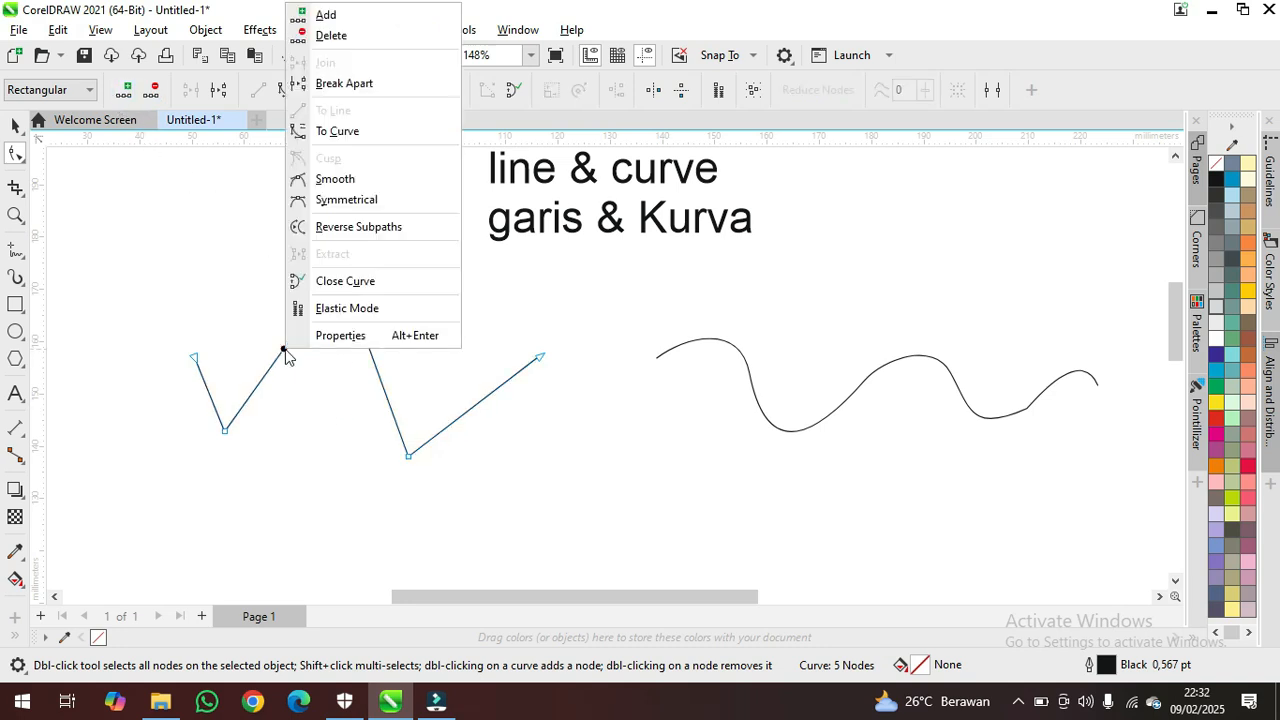
{"action": "left_click", "coordinate": [285, 349]}
{"action": "left_click", "coordinate": [311, 415]}
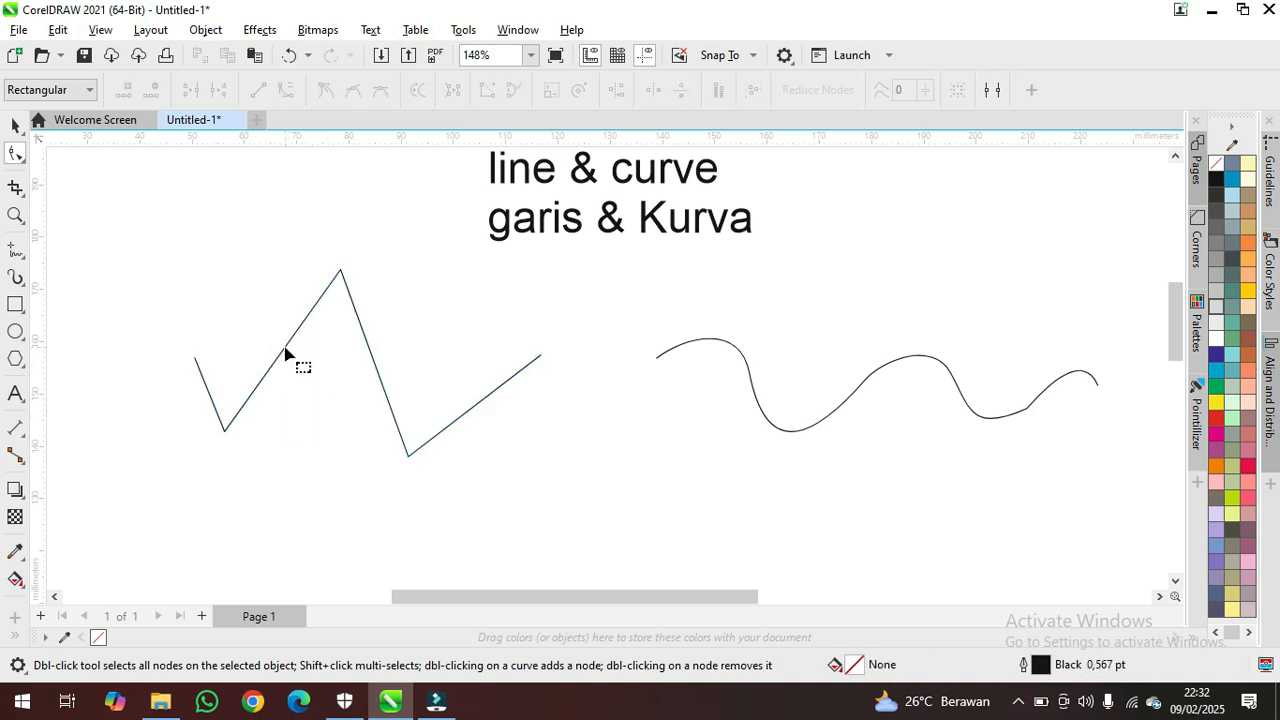
{"action": "left_click", "coordinate": [285, 352]}
{"action": "left_click", "coordinate": [285, 348]}
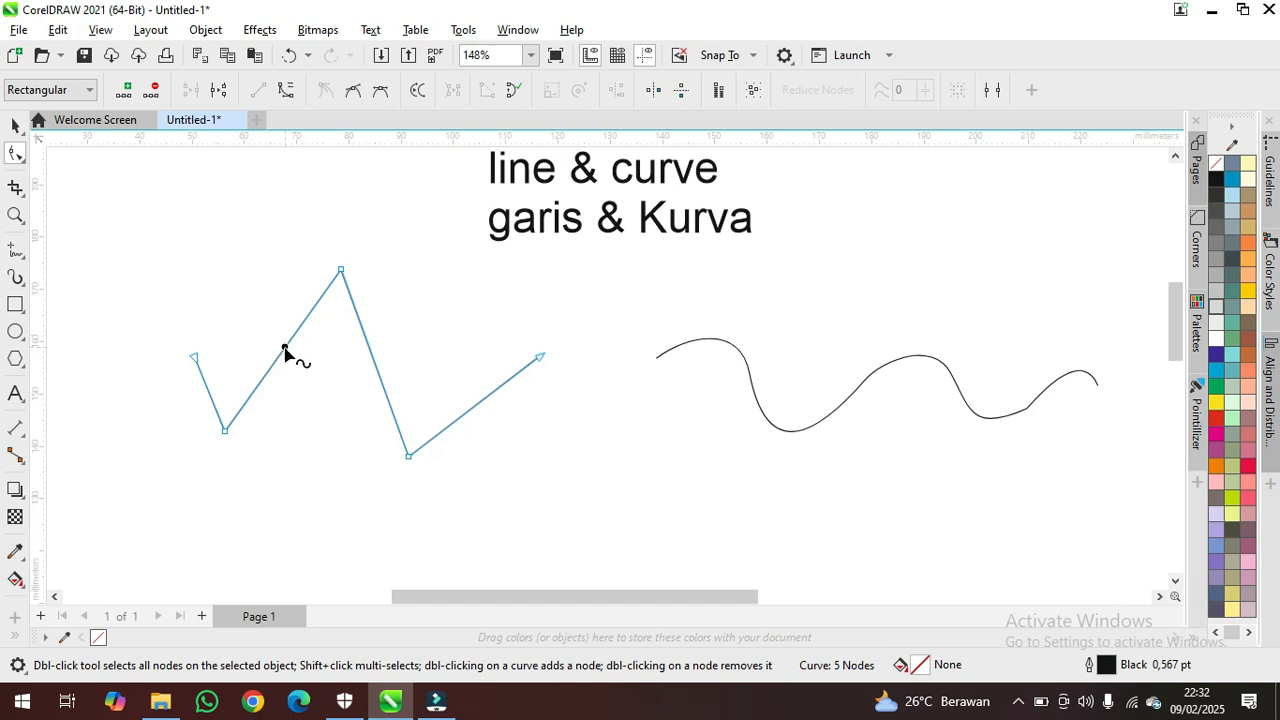
{"action": "left_click", "coordinate": [126, 93]}
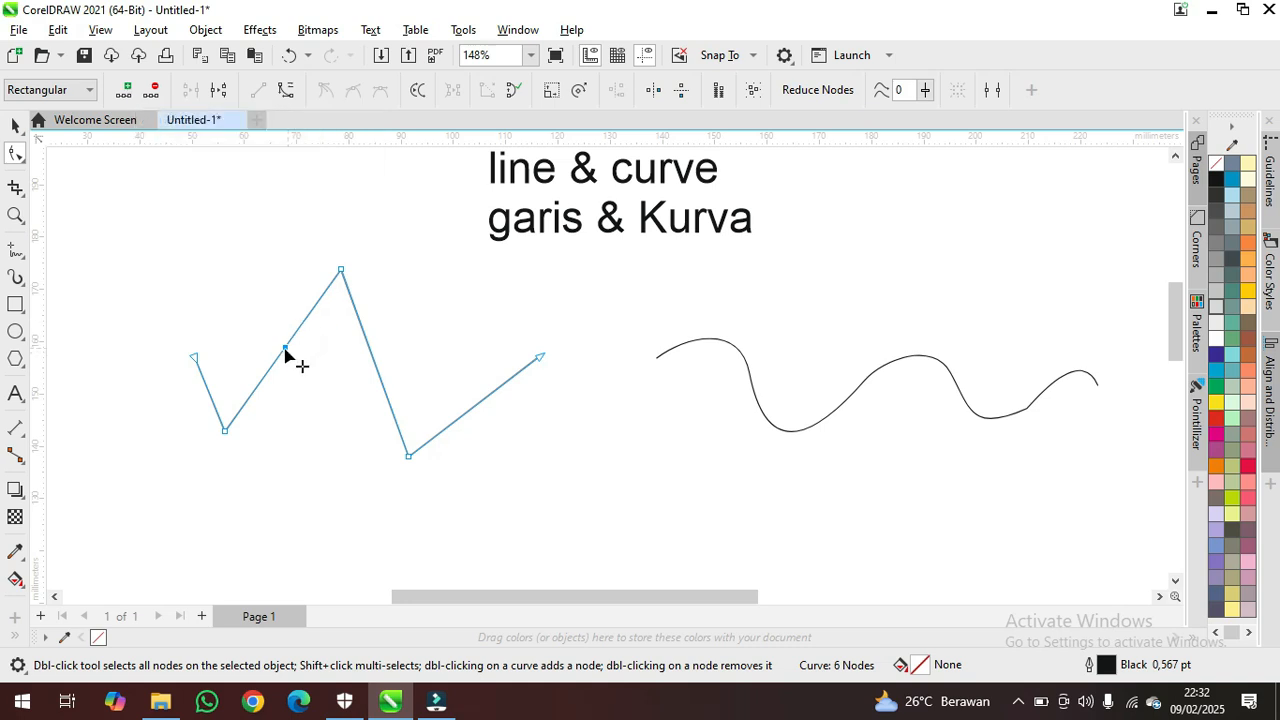
- Reshape the zigzag by raising the new middle node, lowering the old peak and raising the second valley
{"action": "left_click_drag", "start_coordinate": [285, 349], "coordinate": [264, 290]}
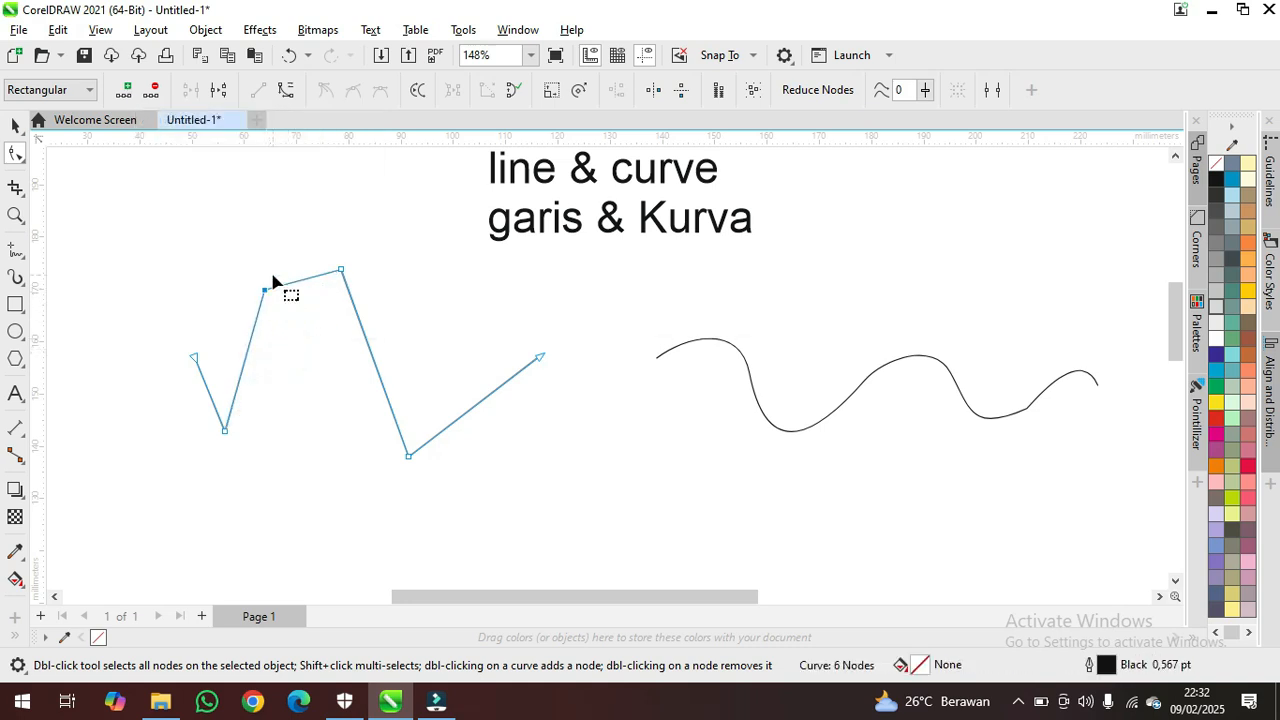
{"action": "left_click_drag", "start_coordinate": [341, 270], "coordinate": [302, 432]}
{"action": "left_click_drag", "start_coordinate": [410, 458], "coordinate": [414, 308]}
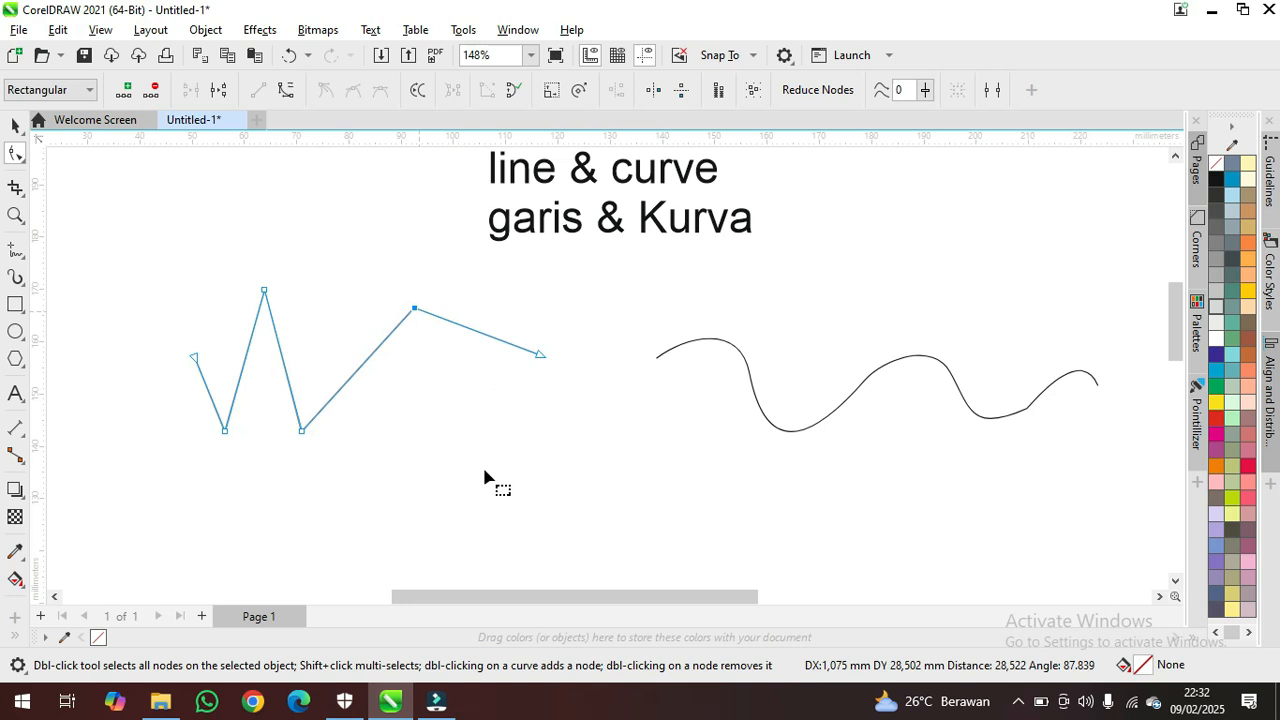
- Delete the zigzag's three nodes right of the first valley and move the remaining inner node to the centre, forming a wide V
{"action": "double_click", "coordinate": [415, 310]}
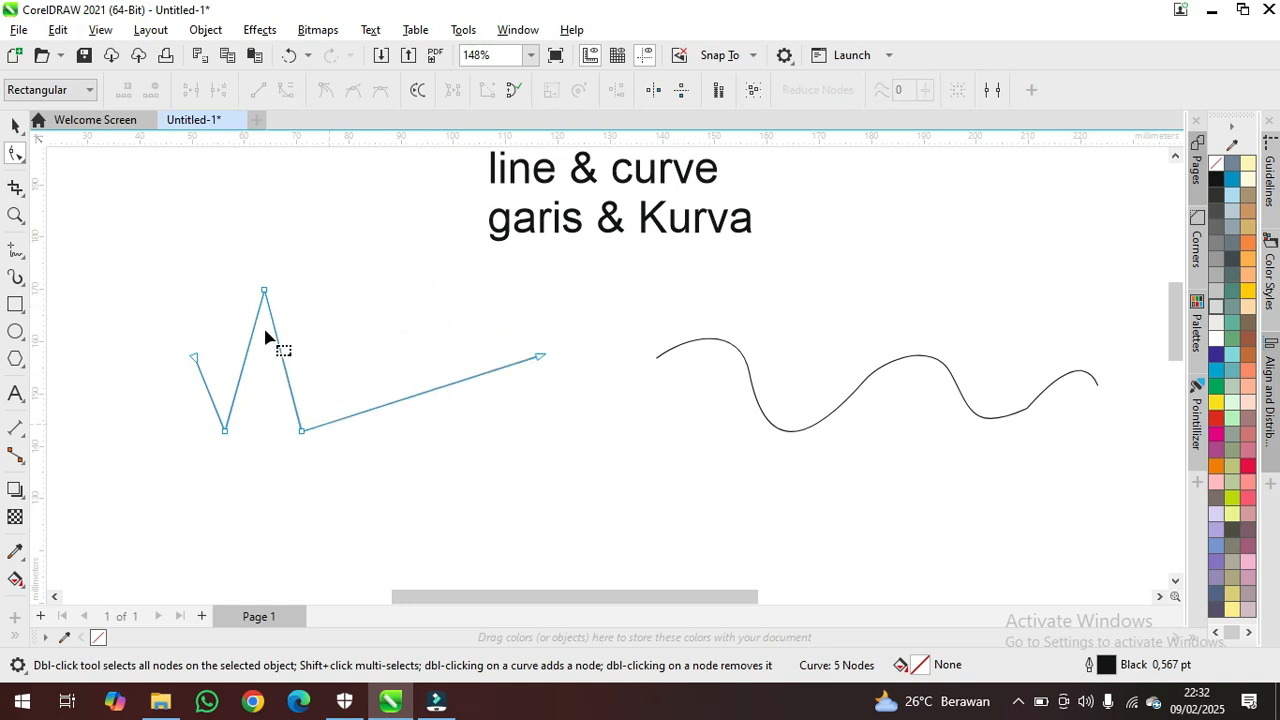
{"action": "right_click", "coordinate": [265, 291]}
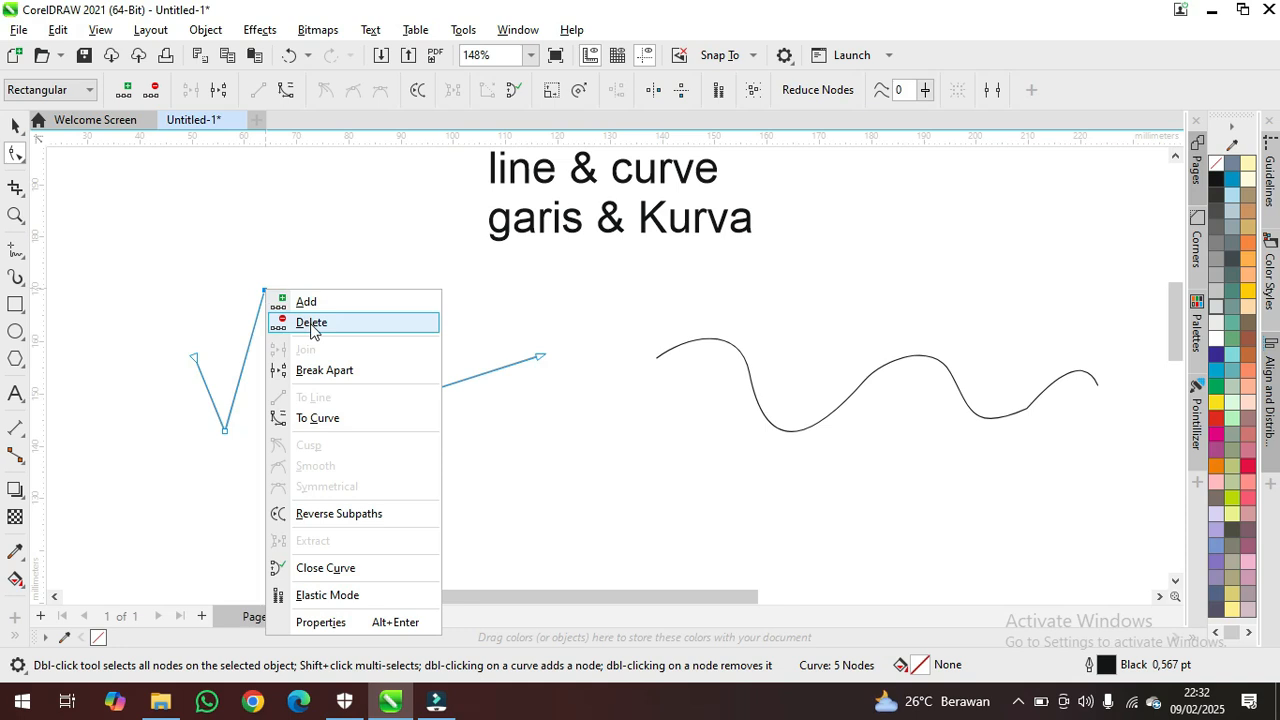
{"action": "left_click", "coordinate": [311, 324]}
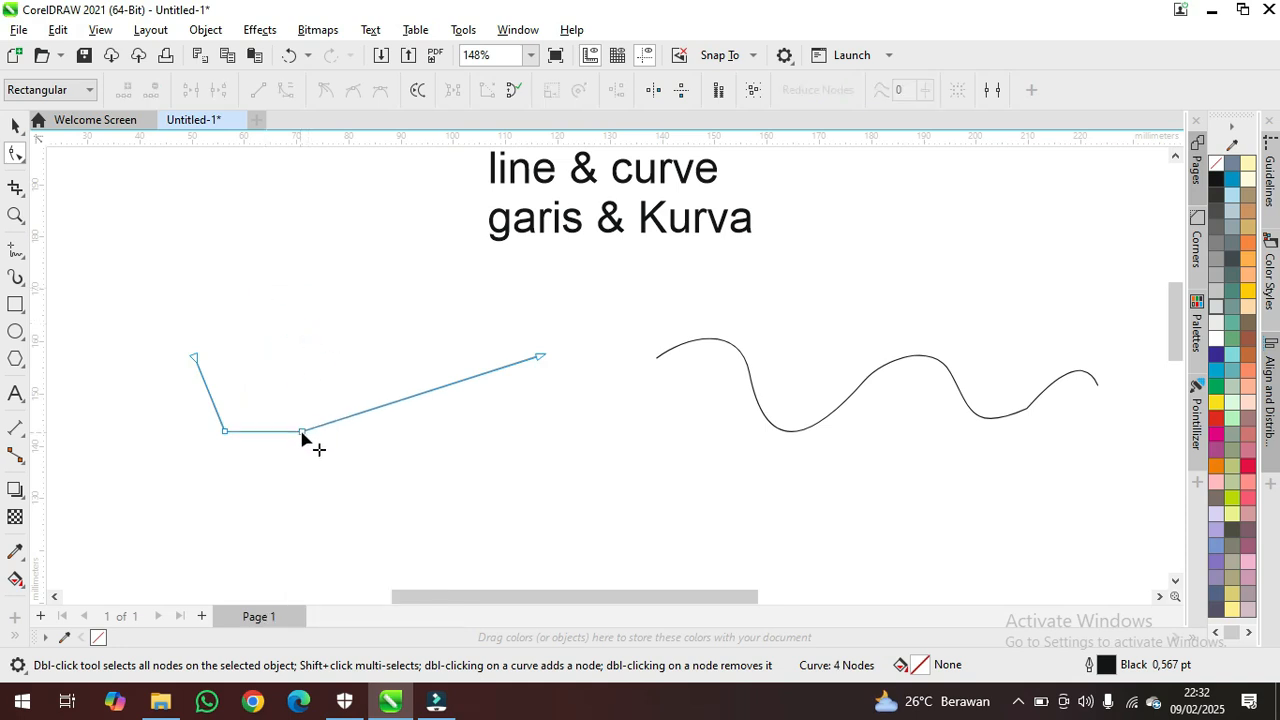
{"action": "left_click", "coordinate": [303, 432]}
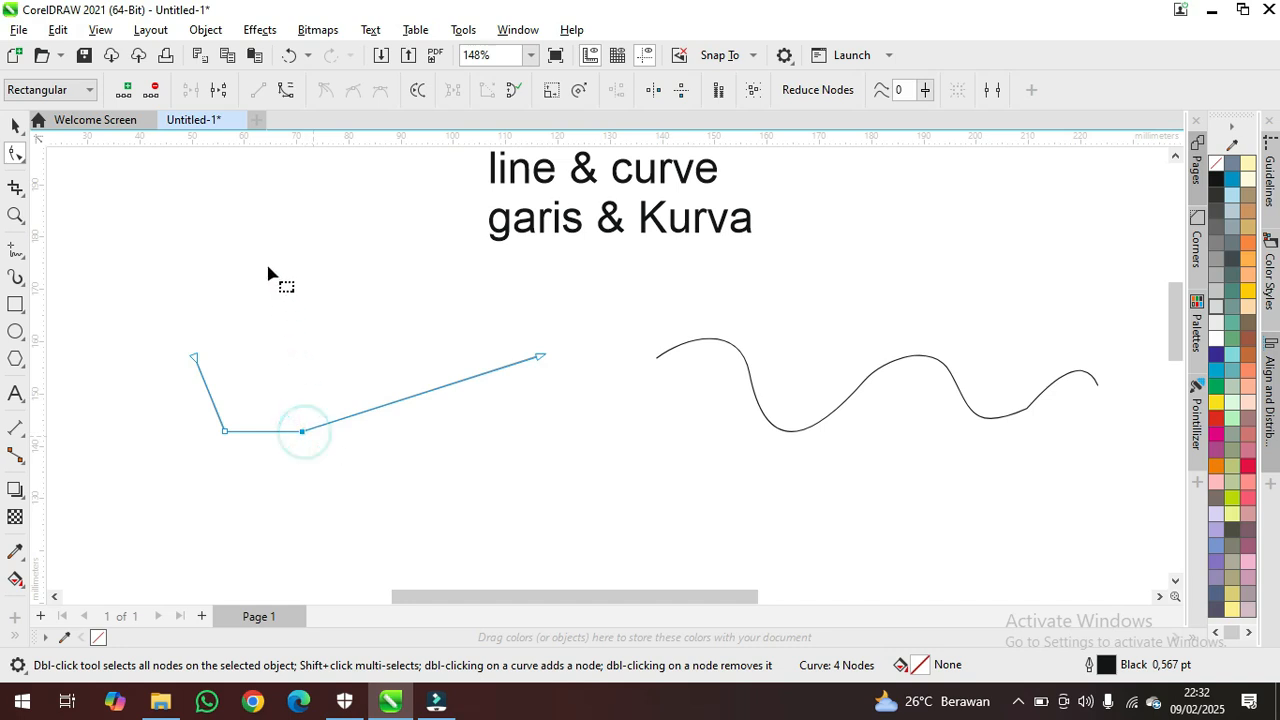
{"action": "left_click", "coordinate": [154, 92]}
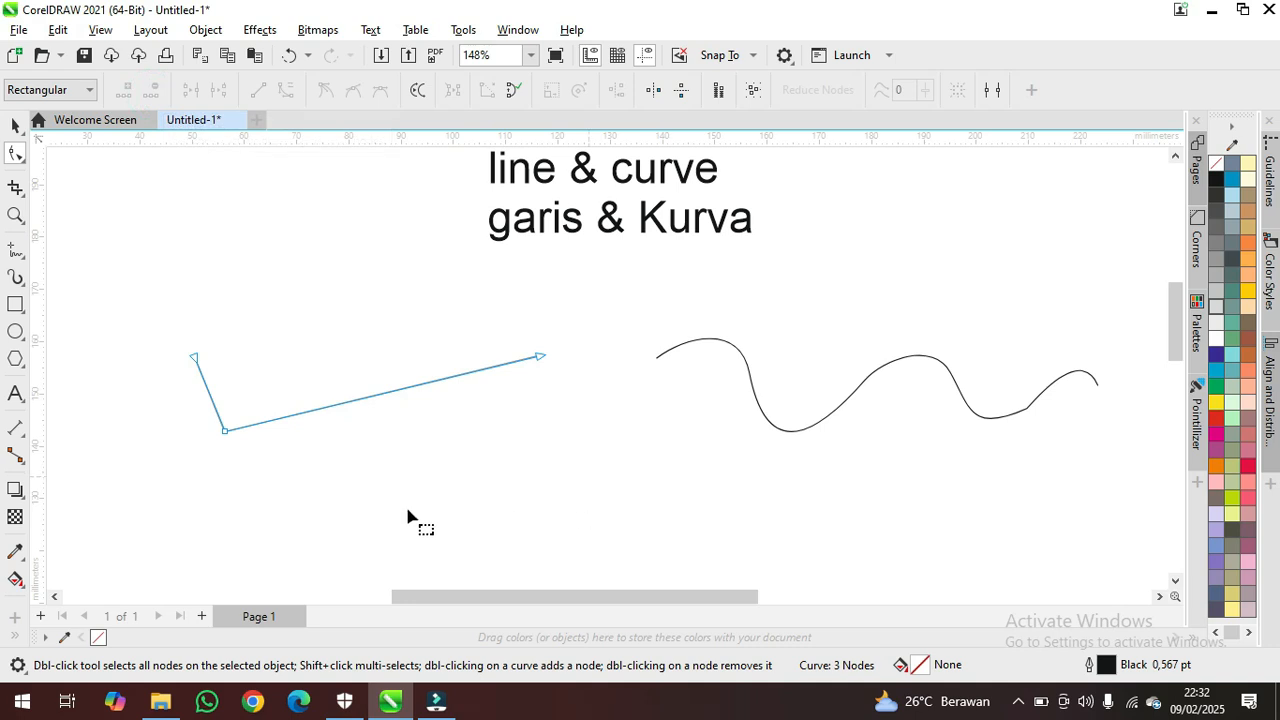
{"action": "left_click_drag", "start_coordinate": [225, 431], "coordinate": [350, 448]}
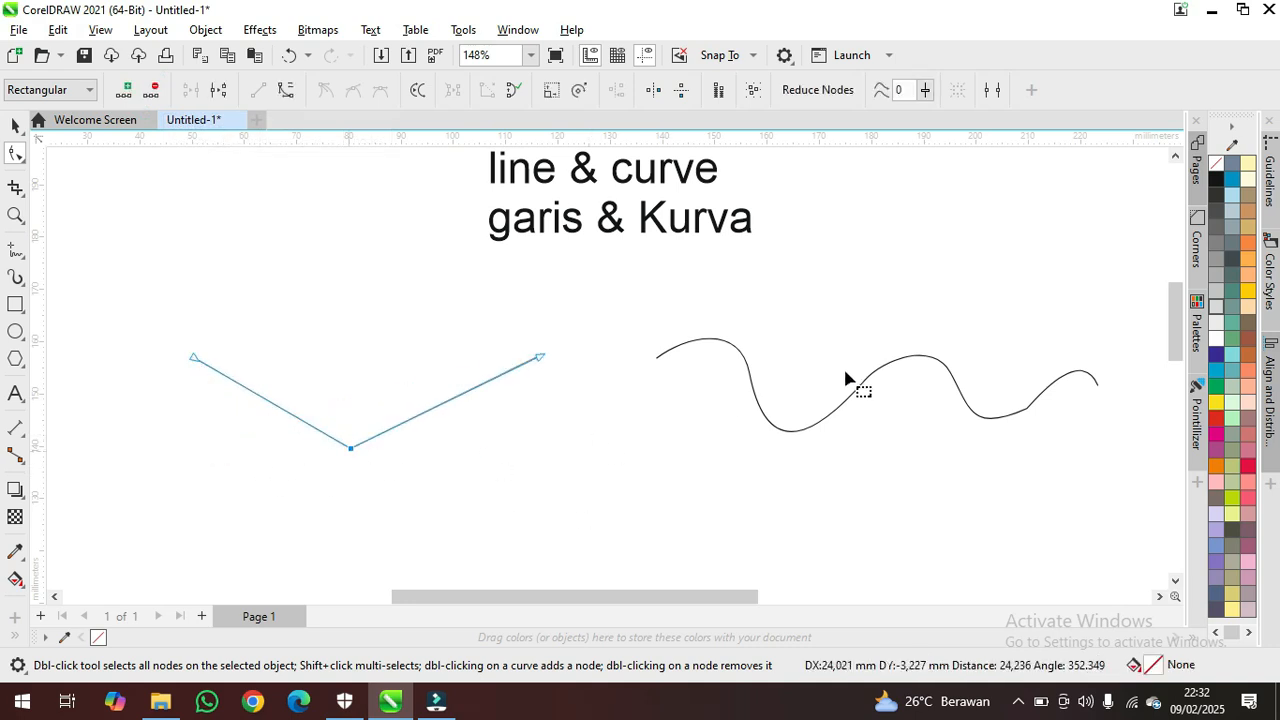
- Add nodes at the wavy curve's first hump and first valley, pulling the hump down into a valley and the valley up into a peak
{"action": "left_click", "coordinate": [746, 372]}
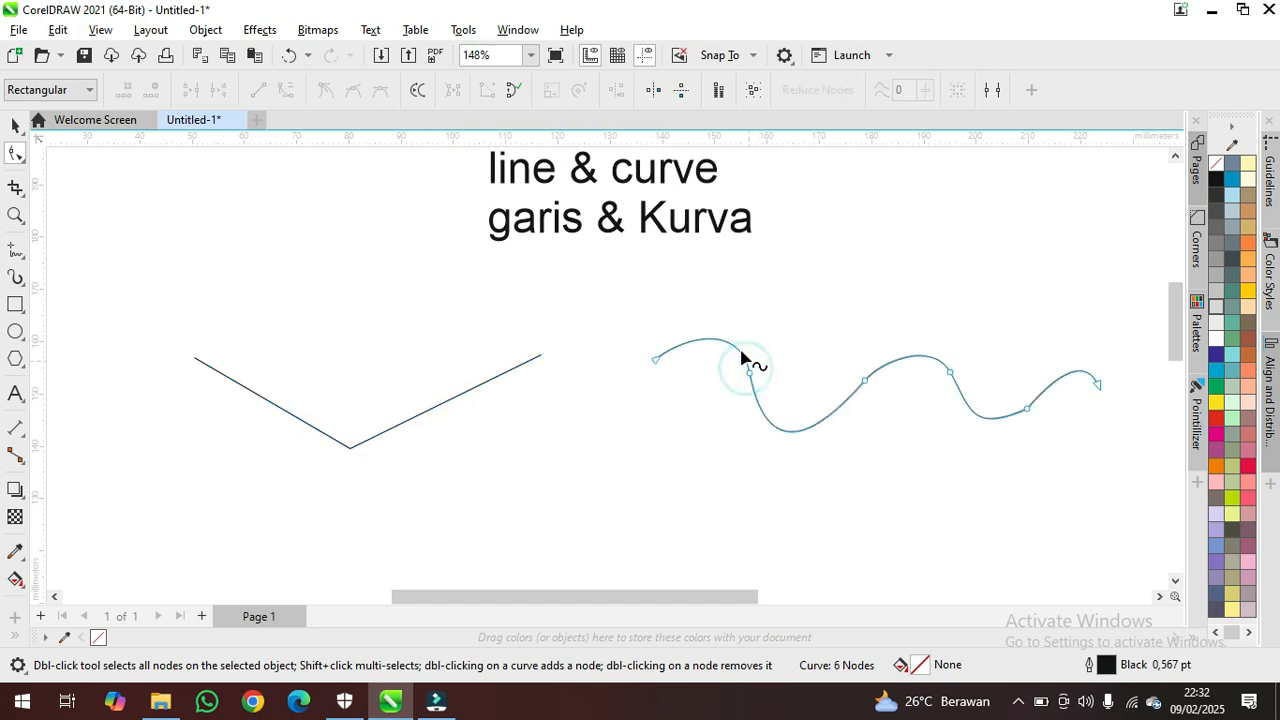
{"action": "left_click_drag", "start_coordinate": [750, 598], "coordinate": [784, 598]}
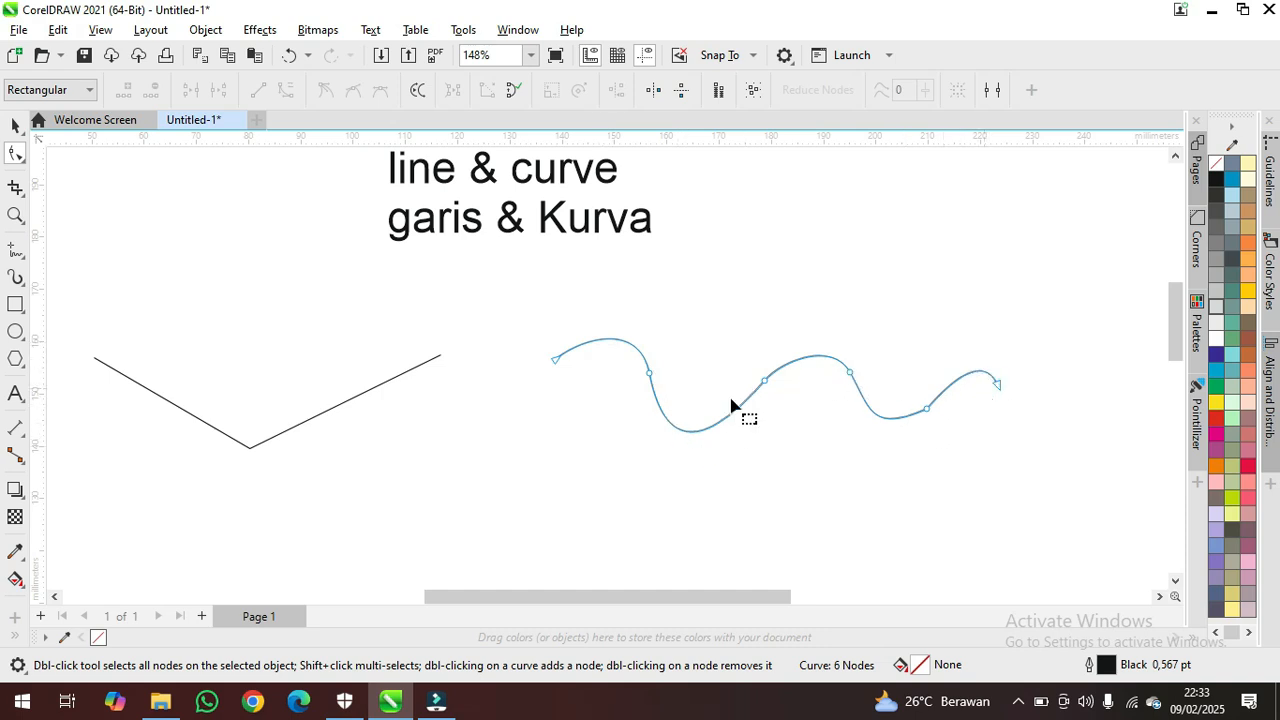
{"action": "double_click", "coordinate": [614, 341]}
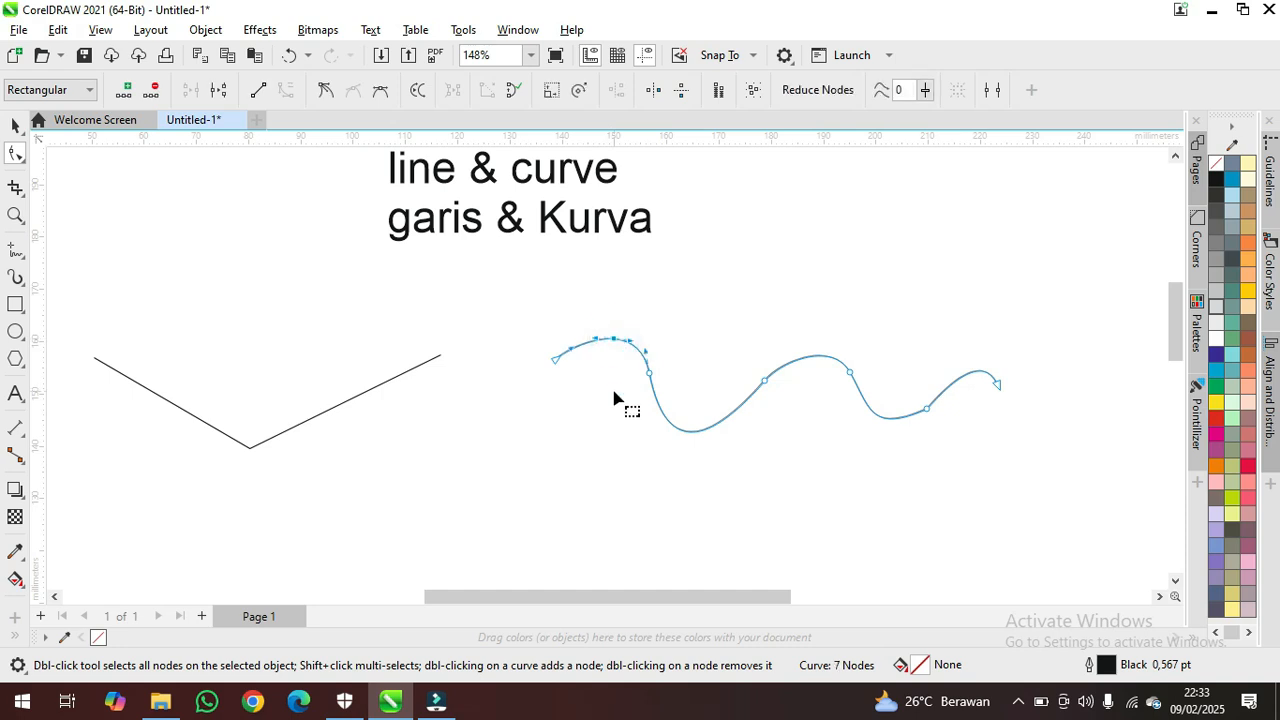
{"action": "double_click", "coordinate": [695, 431]}
{"action": "left_click_drag", "start_coordinate": [614, 340], "coordinate": [604, 432]}
{"action": "left_click", "coordinate": [695, 431]}
{"action": "left_click_drag", "start_coordinate": [695, 432], "coordinate": [708, 345]}
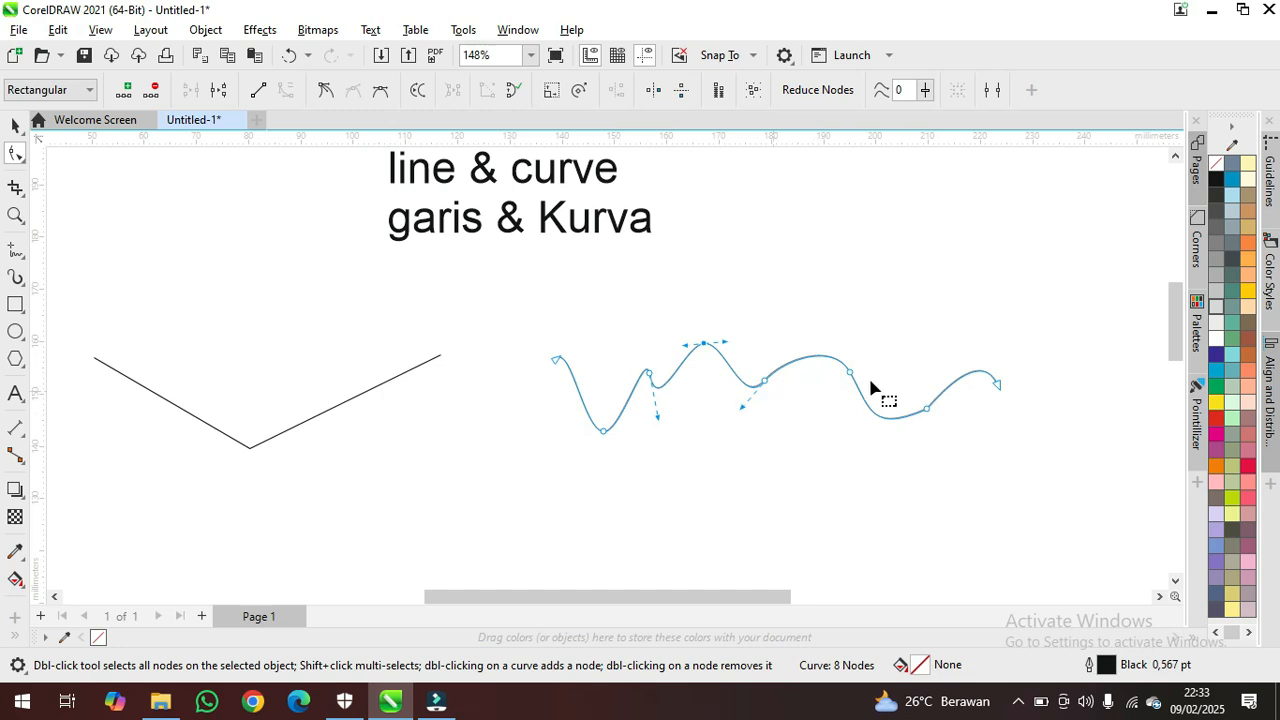
- Rotate the direction handles of the new peak node until they rise slightly to the right
{"action": "scroll", "coordinate": [887, 414], "scroll_direction": "up", "scroll_amount": 3}
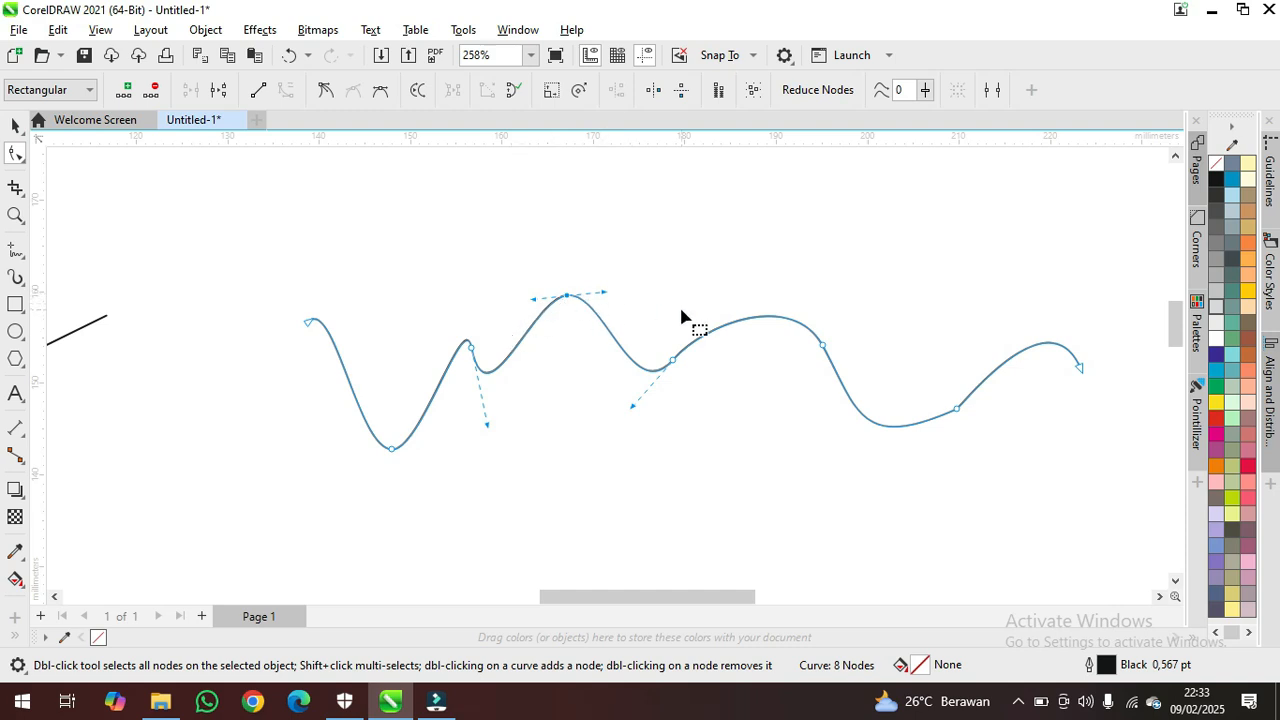
{"action": "left_click_drag", "start_coordinate": [605, 293], "coordinate": [560, 303]}
{"action": "scroll", "coordinate": [560, 303], "scroll_direction": "up", "scroll_amount": 4}
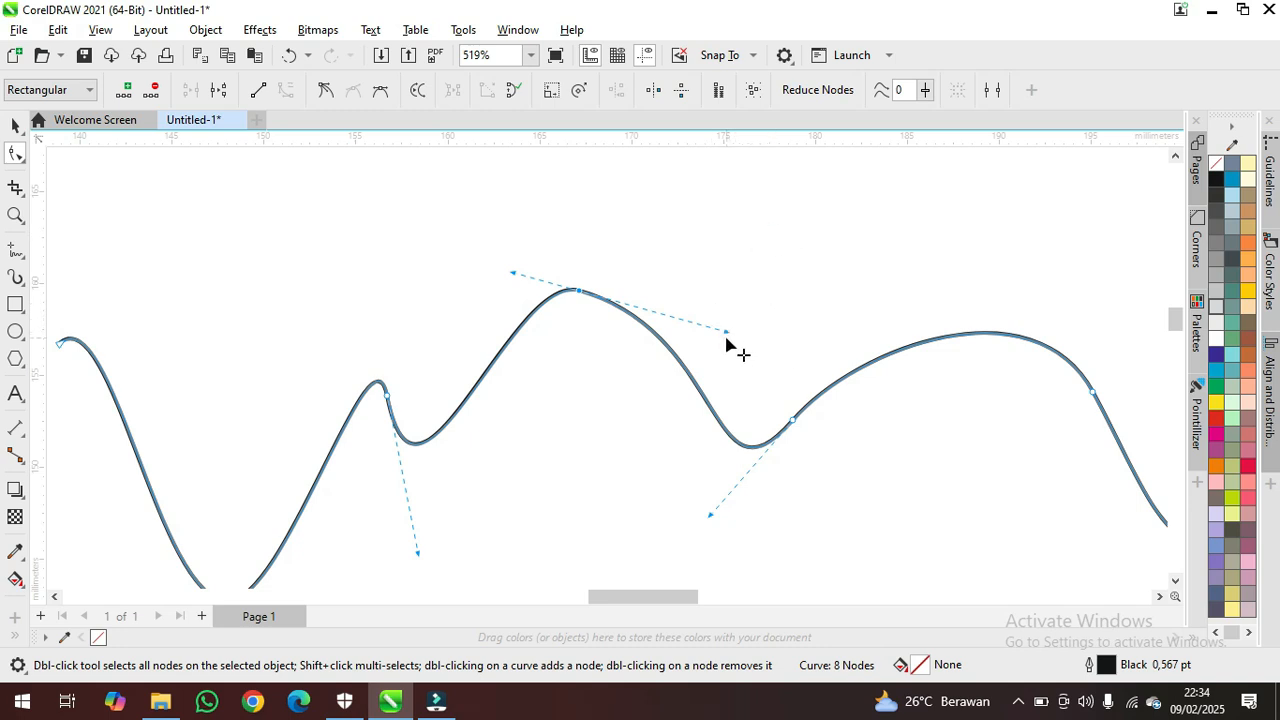
{"action": "left_click_drag", "start_coordinate": [727, 332], "coordinate": [677, 280]}
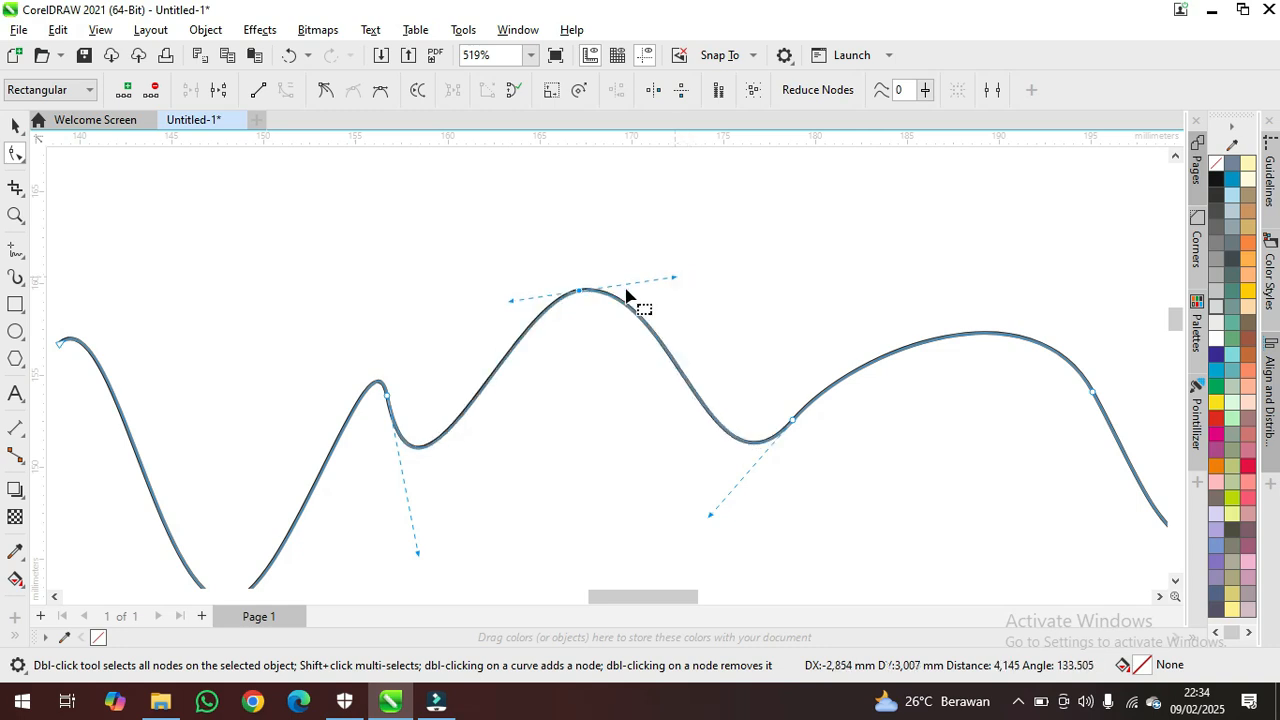
- Flatten the handles of the node left of the peak, and raise both the peak node and that node
{"action": "left_click", "coordinate": [387, 400]}
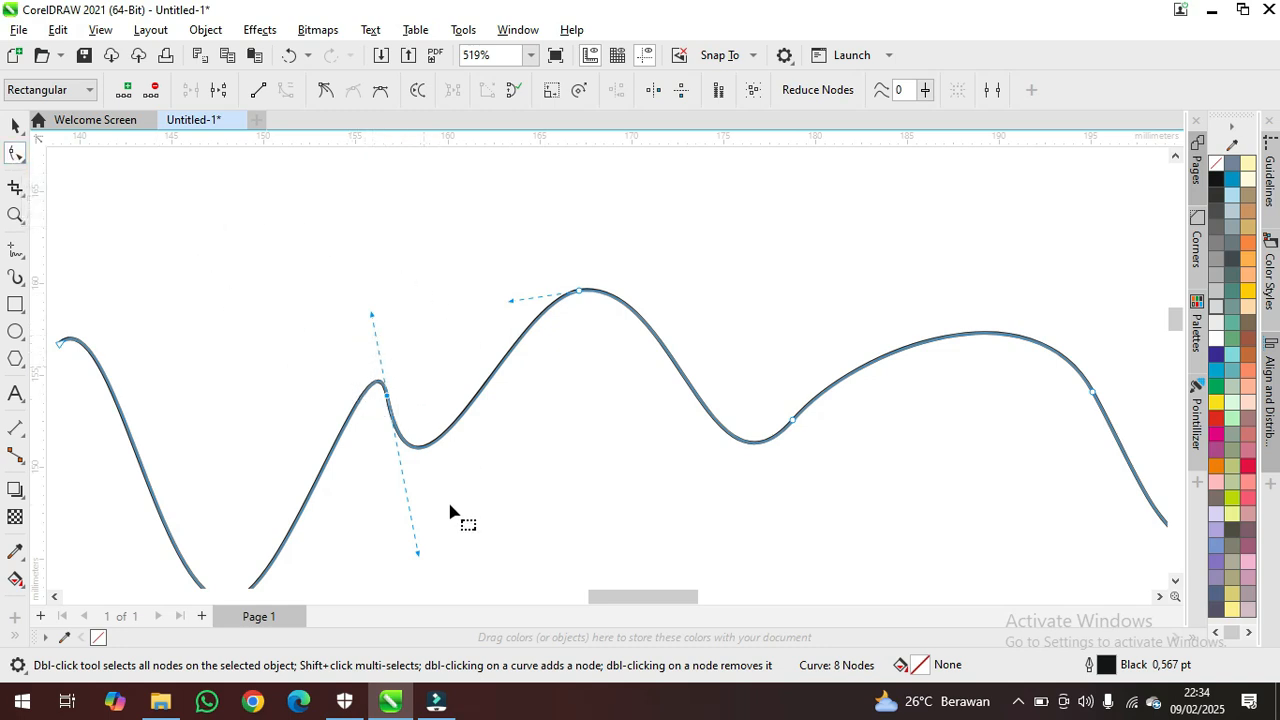
{"action": "left_click_drag", "start_coordinate": [420, 555], "coordinate": [547, 464]}
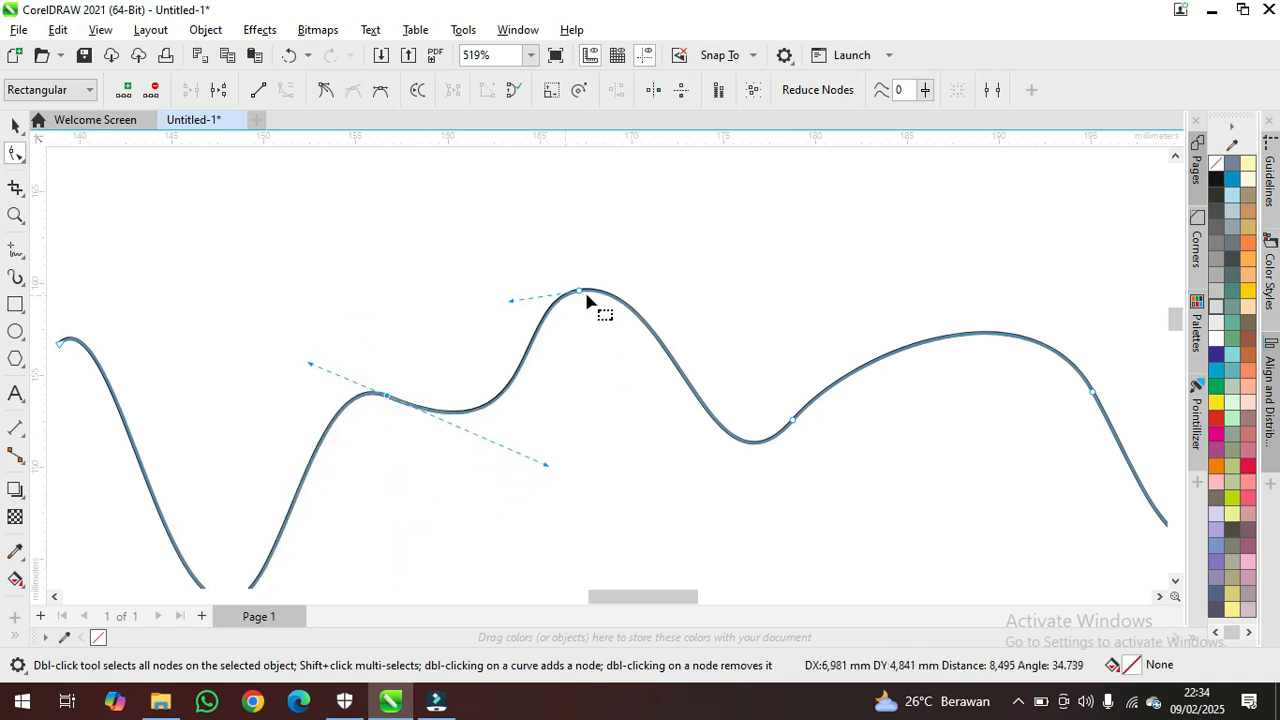
{"action": "left_click_drag", "start_coordinate": [582, 293], "coordinate": [604, 228]}
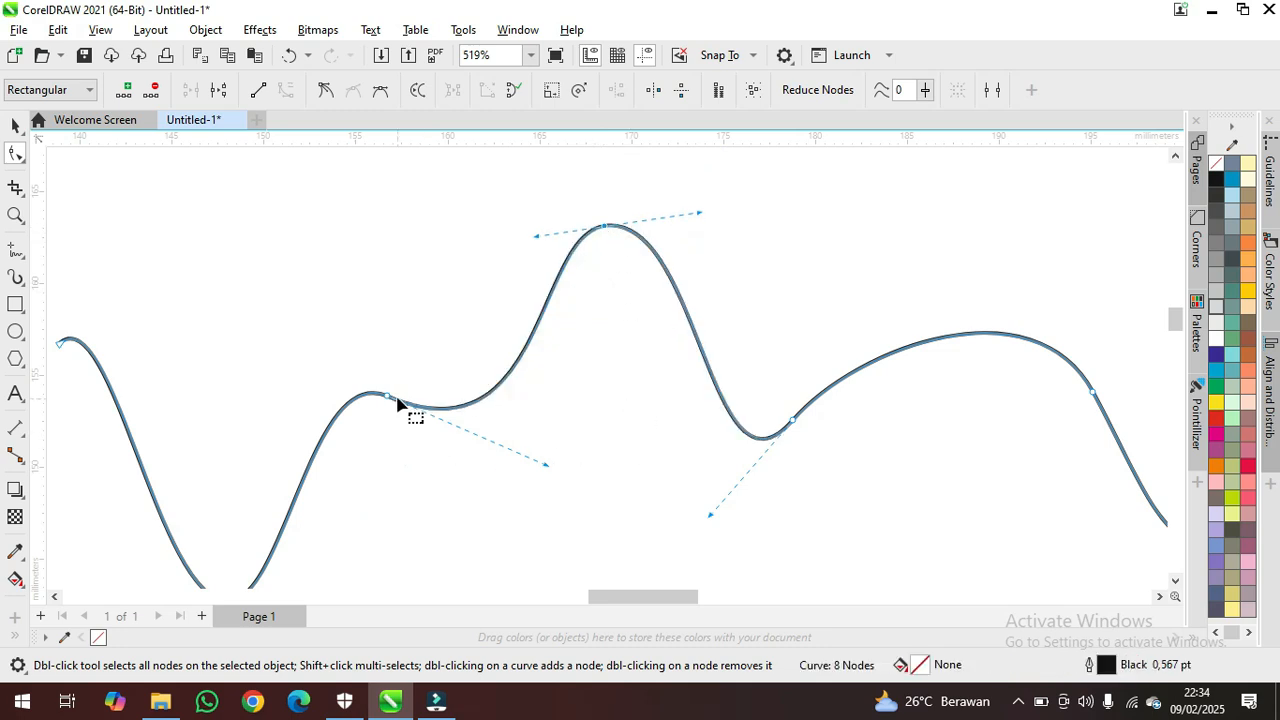
{"action": "left_click_drag", "start_coordinate": [390, 398], "coordinate": [390, 335]}
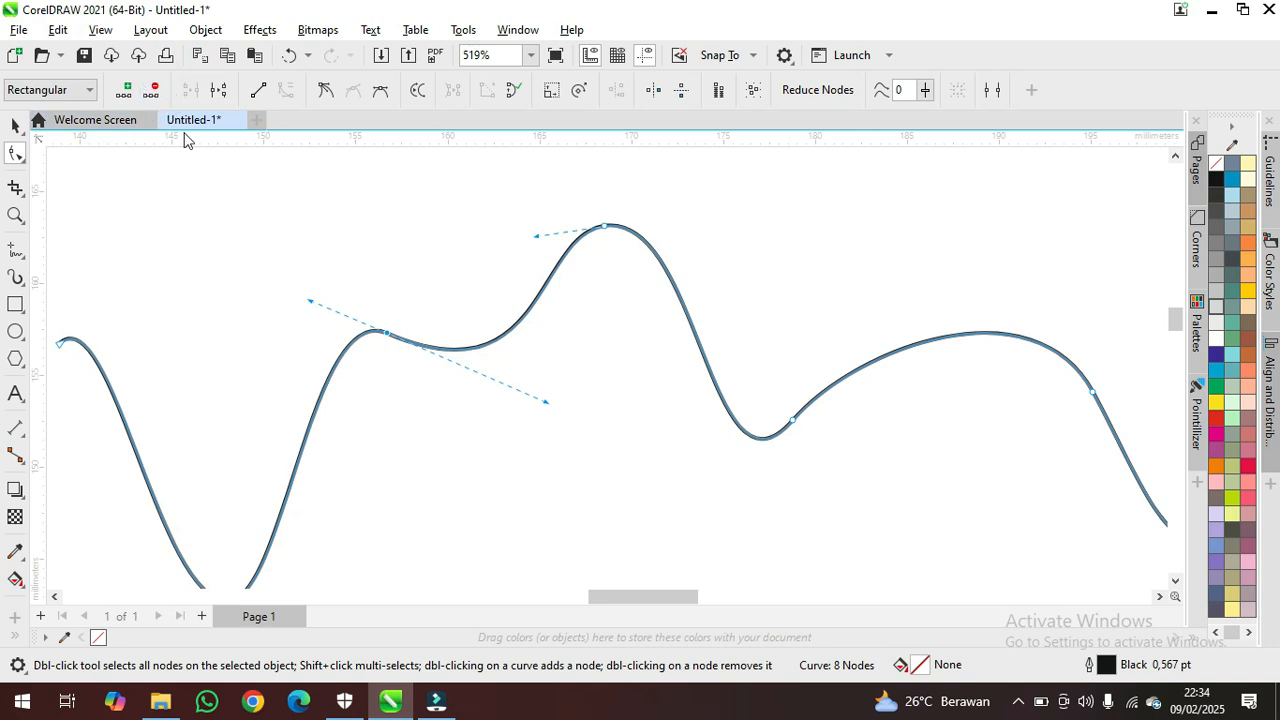
- Delete the nodes on either side of the peak and the one in the right valley, and move the falling-slope node closer to the peak
{"action": "double_click", "coordinate": [793, 421]}
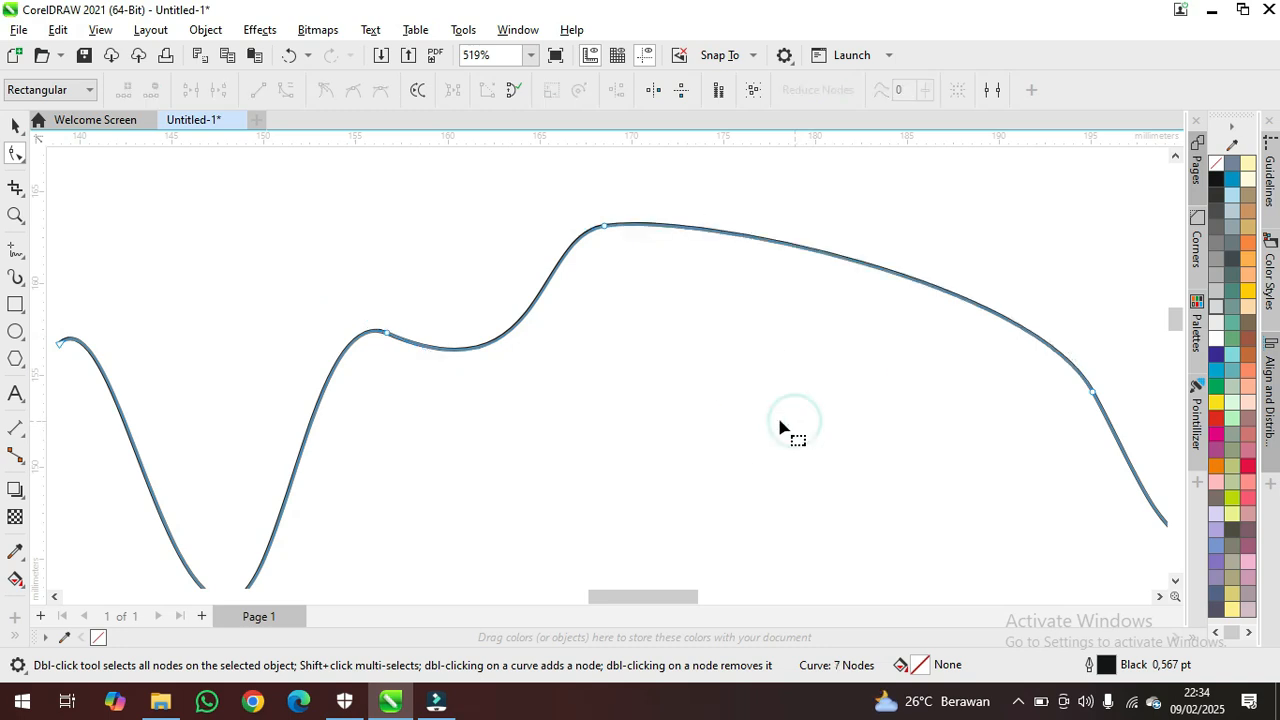
{"action": "scroll", "coordinate": [660, 294], "scroll_direction": "down", "scroll_amount": 2}
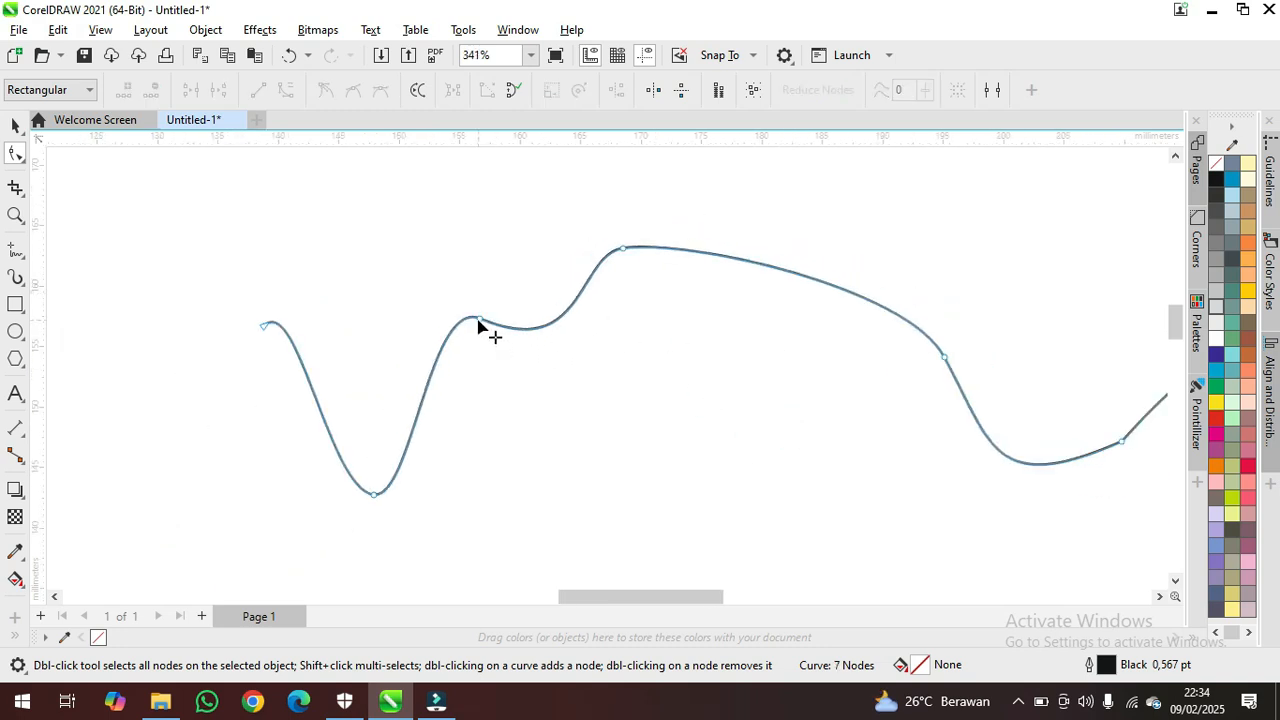
{"action": "double_click", "coordinate": [479, 320]}
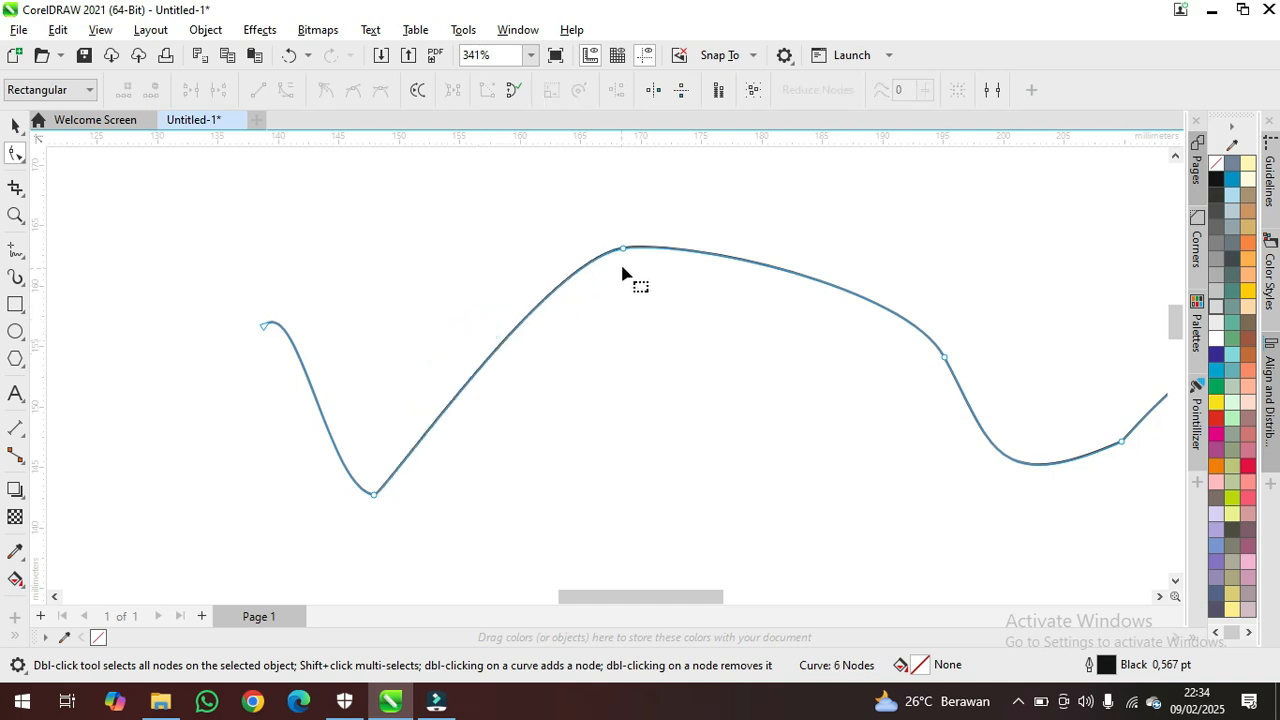
{"action": "scroll", "coordinate": [614, 334], "scroll_direction": "down", "scroll_amount": 2}
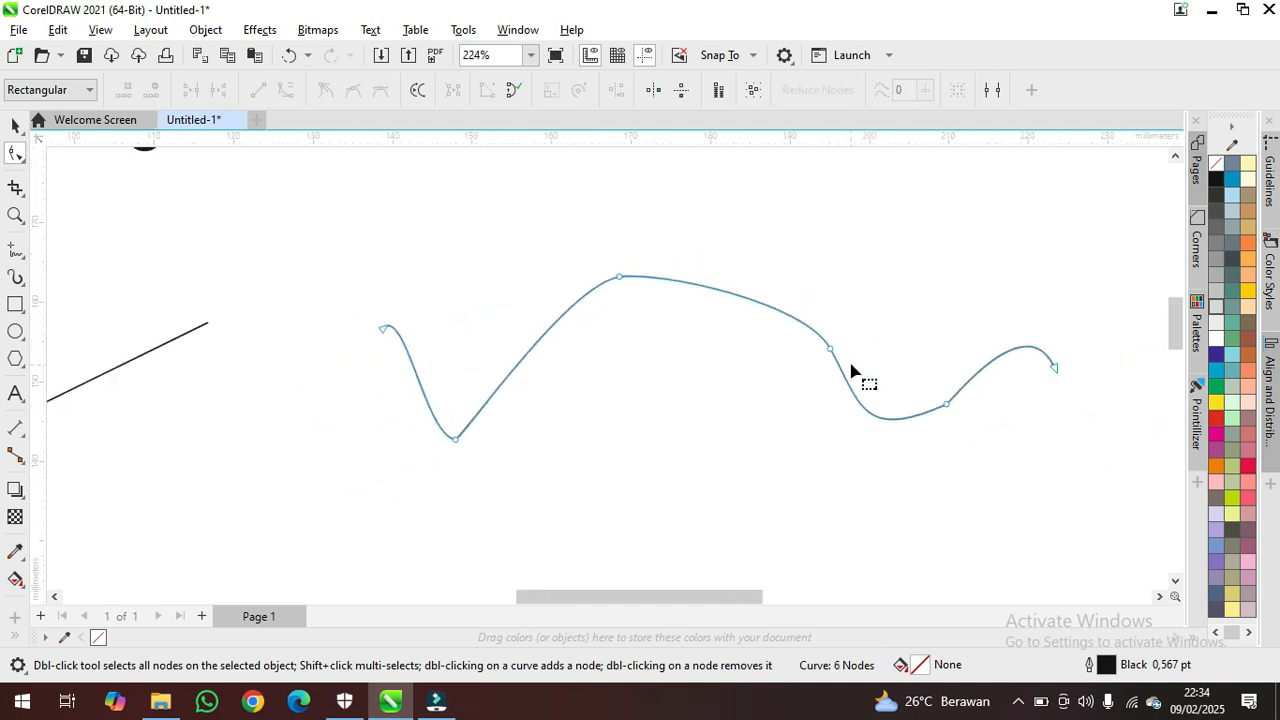
{"action": "double_click", "coordinate": [946, 404]}
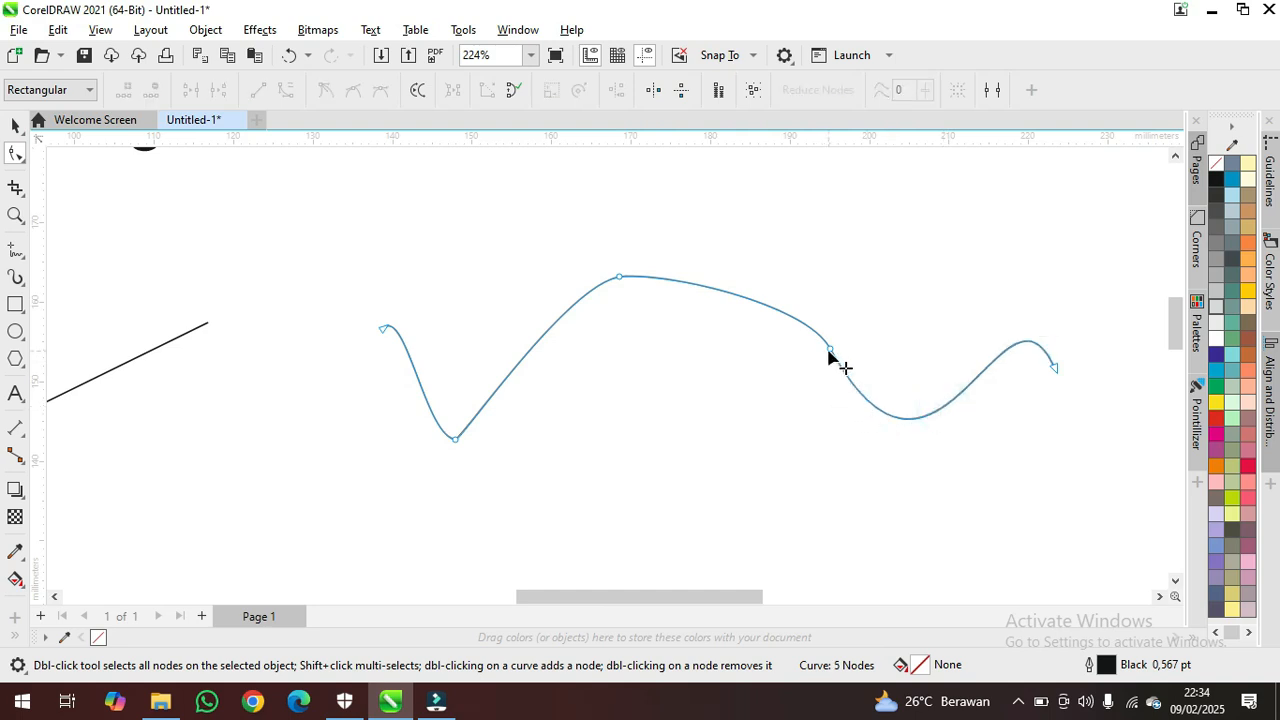
{"action": "left_click_drag", "start_coordinate": [829, 351], "coordinate": [758, 331]}
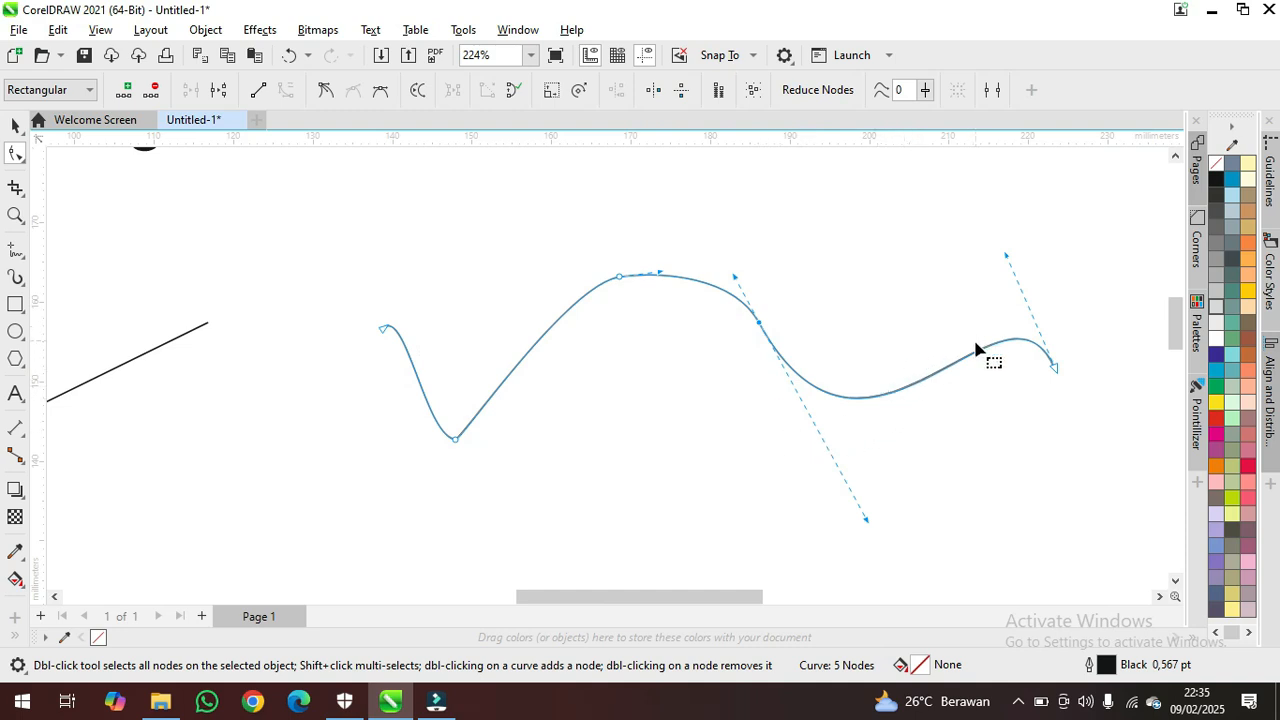
- Lengthen the first valley node's right handle down to the right so the valley becomes rounded
{"action": "left_click", "coordinate": [456, 440]}
{"action": "scroll", "coordinate": [531, 418], "scroll_direction": "up", "scroll_amount": 2}
{"action": "left_click_drag", "start_coordinate": [426, 458], "coordinate": [527, 532]}
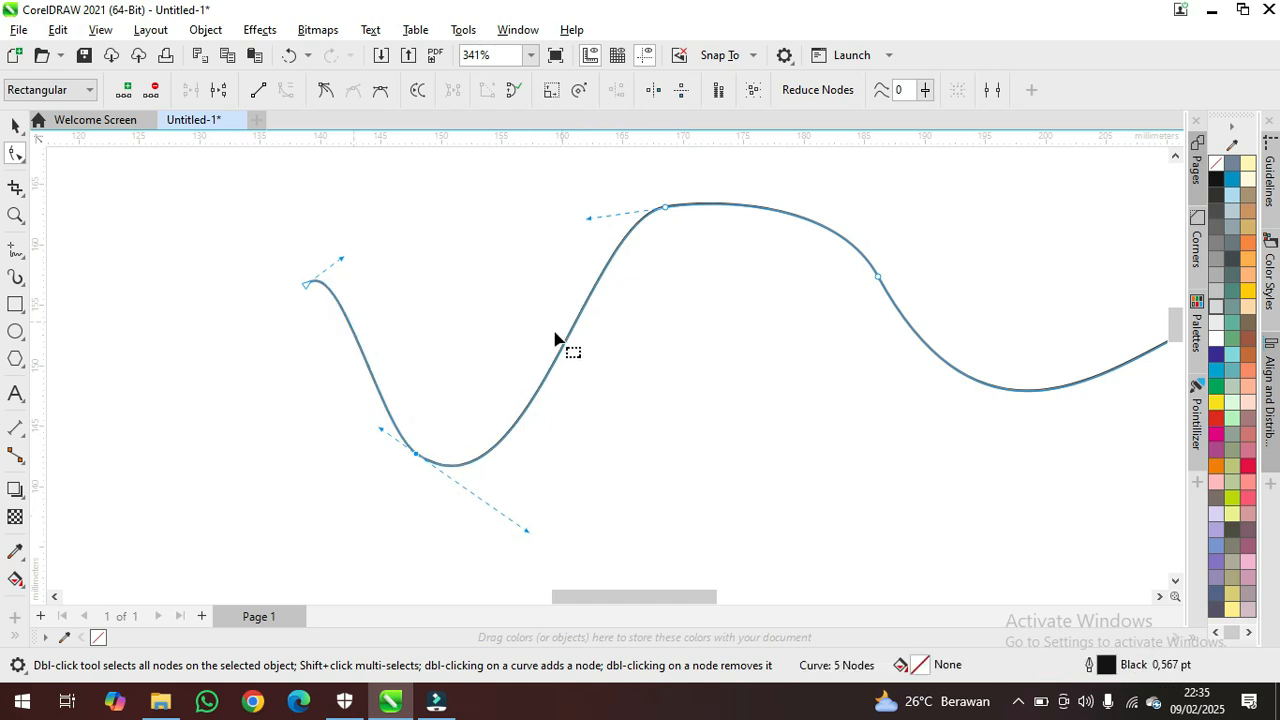
- Tilt the peak node's right handle steeply upward to make the main crest taller and rounder
{"action": "left_click", "coordinate": [665, 208]}
{"action": "left_click_drag", "start_coordinate": [725, 200], "coordinate": [743, 162]}
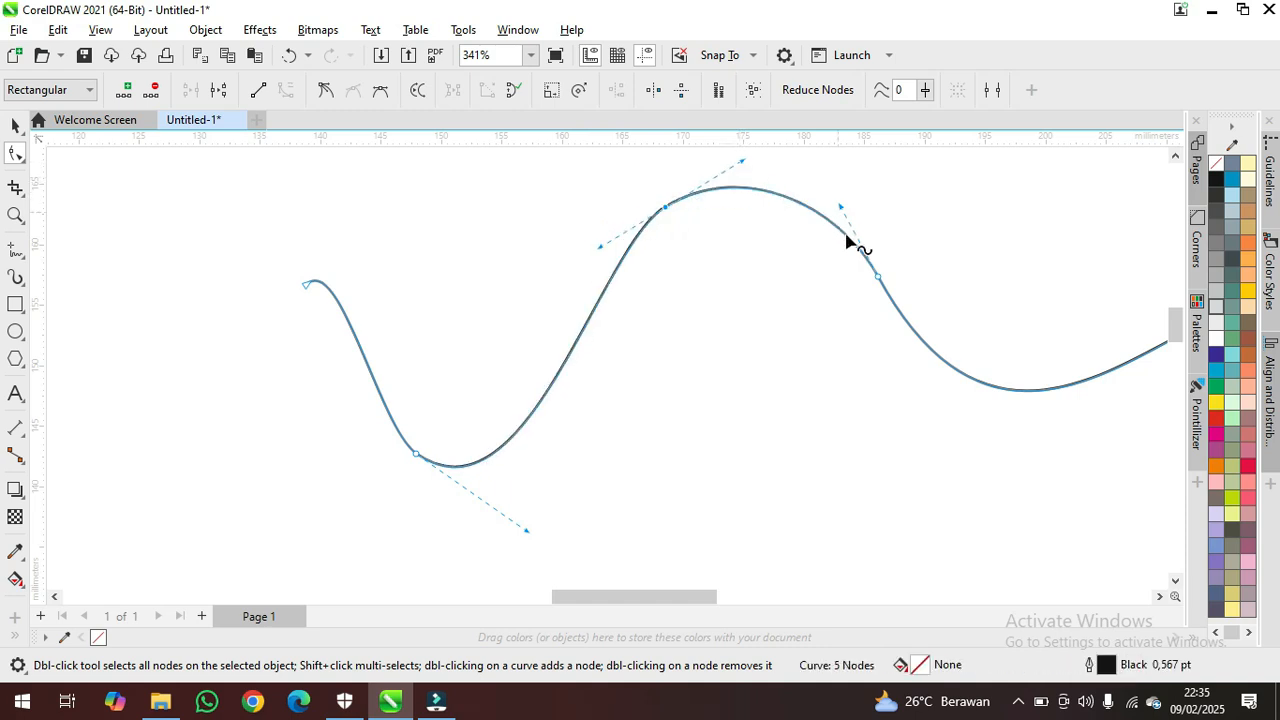
{"action": "scroll", "coordinate": [598, 313], "scroll_direction": "down", "scroll_amount": 3}
{"action": "scroll", "coordinate": [751, 314], "scroll_direction": "up", "scroll_amount": 2}
{"action": "left_click_drag", "start_coordinate": [604, 210], "coordinate": [600, 162]}
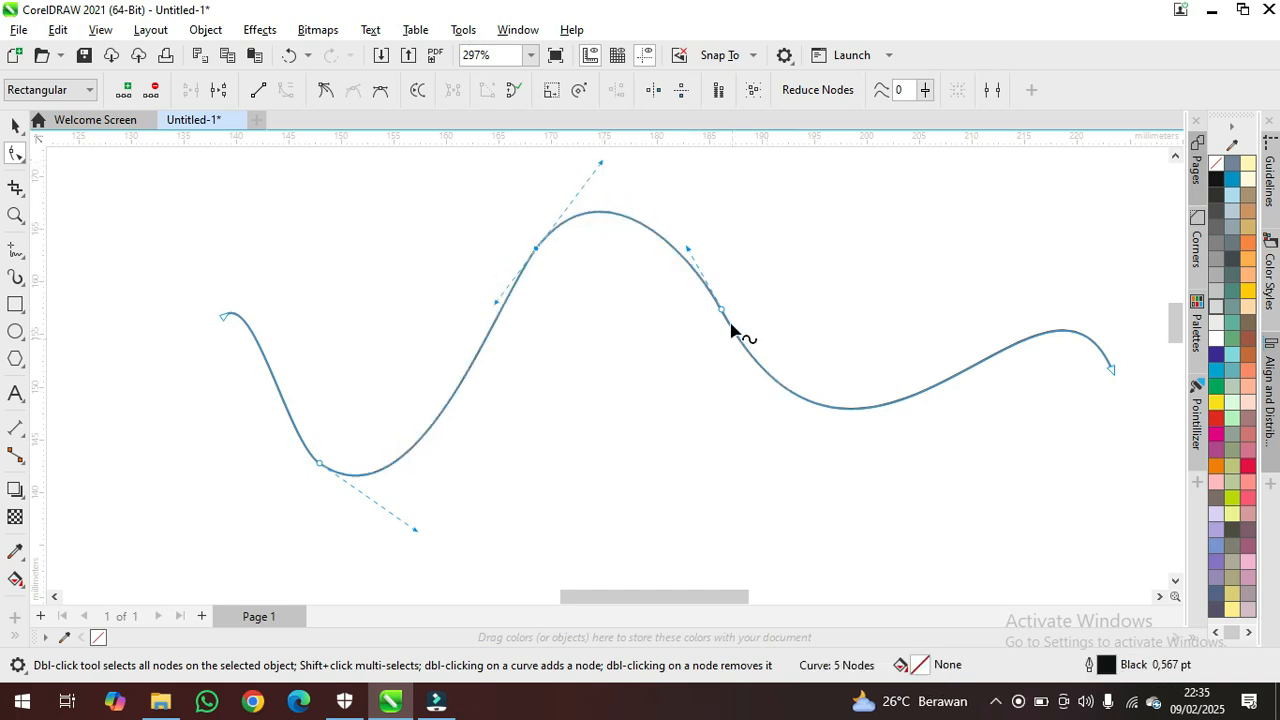
- Shift the node on the slope right of the crest slightly left and steepen its handles
{"action": "left_click_drag", "start_coordinate": [722, 310], "coordinate": [691, 319]}
{"action": "left_click_drag", "start_coordinate": [657, 259], "coordinate": [655, 214]}
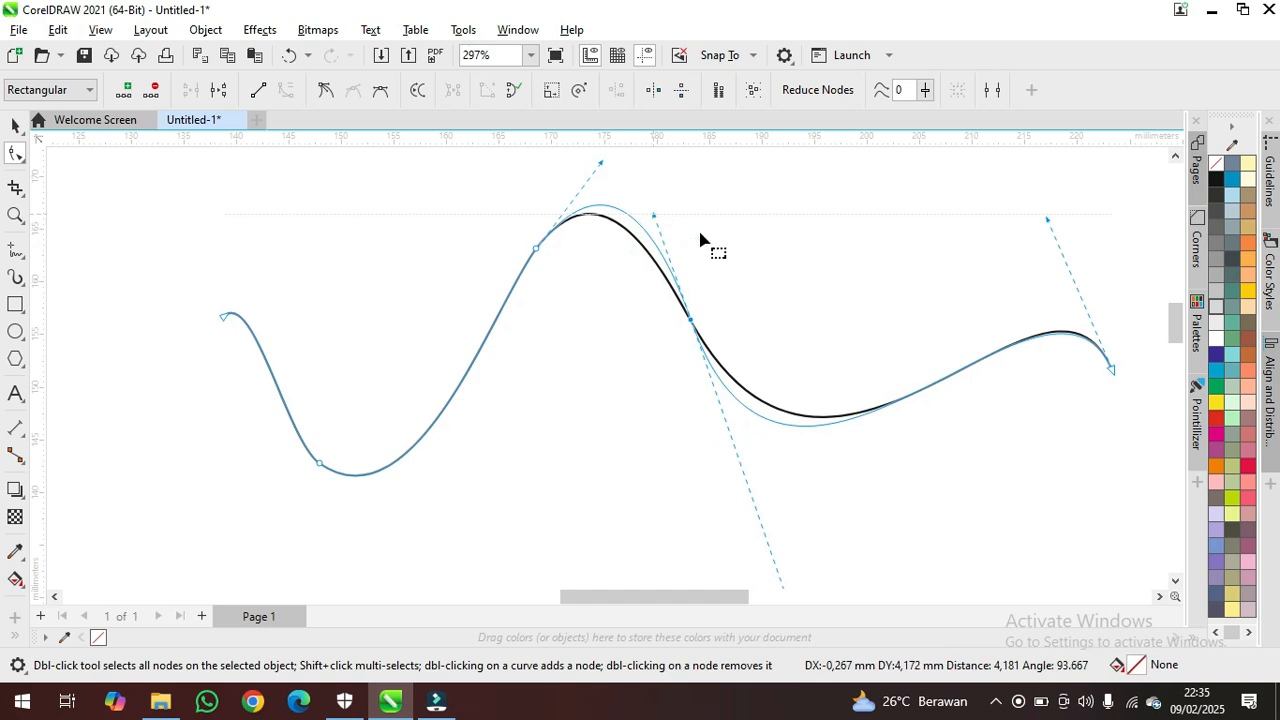
{"action": "scroll", "coordinate": [485, 372], "scroll_direction": "down", "scroll_amount": 1}
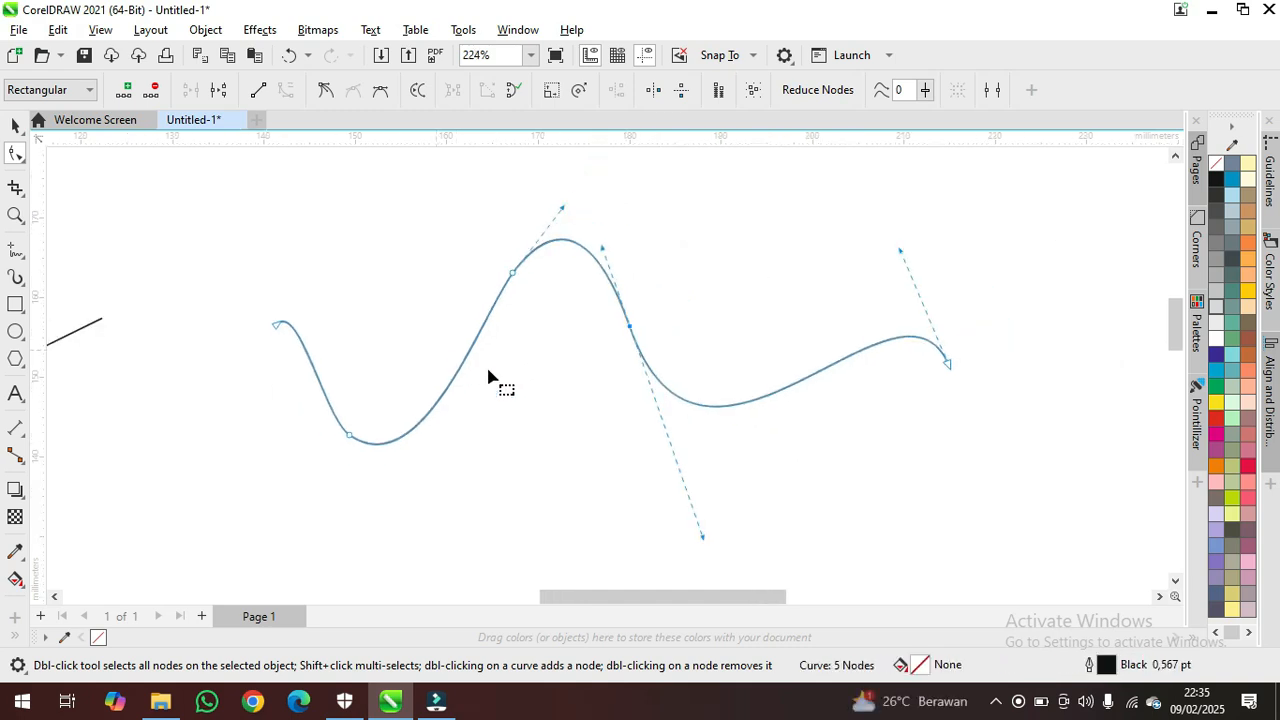
- Move the curve's right end node inward, pull its handle up and left for a rounder last hump, and deselect the curve
{"action": "left_click_drag", "start_coordinate": [948, 365], "coordinate": [877, 362]}
{"action": "left_click_drag", "start_coordinate": [830, 250], "coordinate": [777, 207]}
{"action": "left_click", "coordinate": [942, 382]}
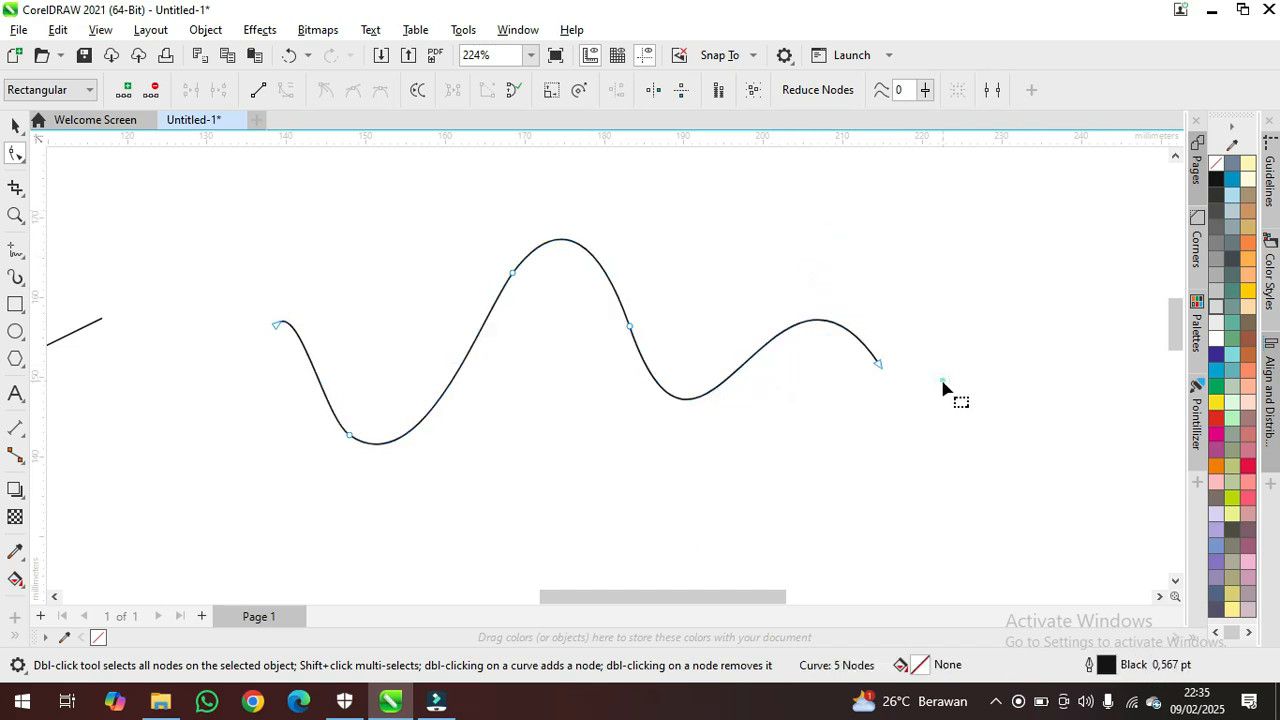
{"action": "scroll", "coordinate": [935, 395], "scroll_direction": "down", "scroll_amount": 2}
{"action": "scroll", "coordinate": [857, 391], "scroll_direction": "up", "scroll_amount": 1}
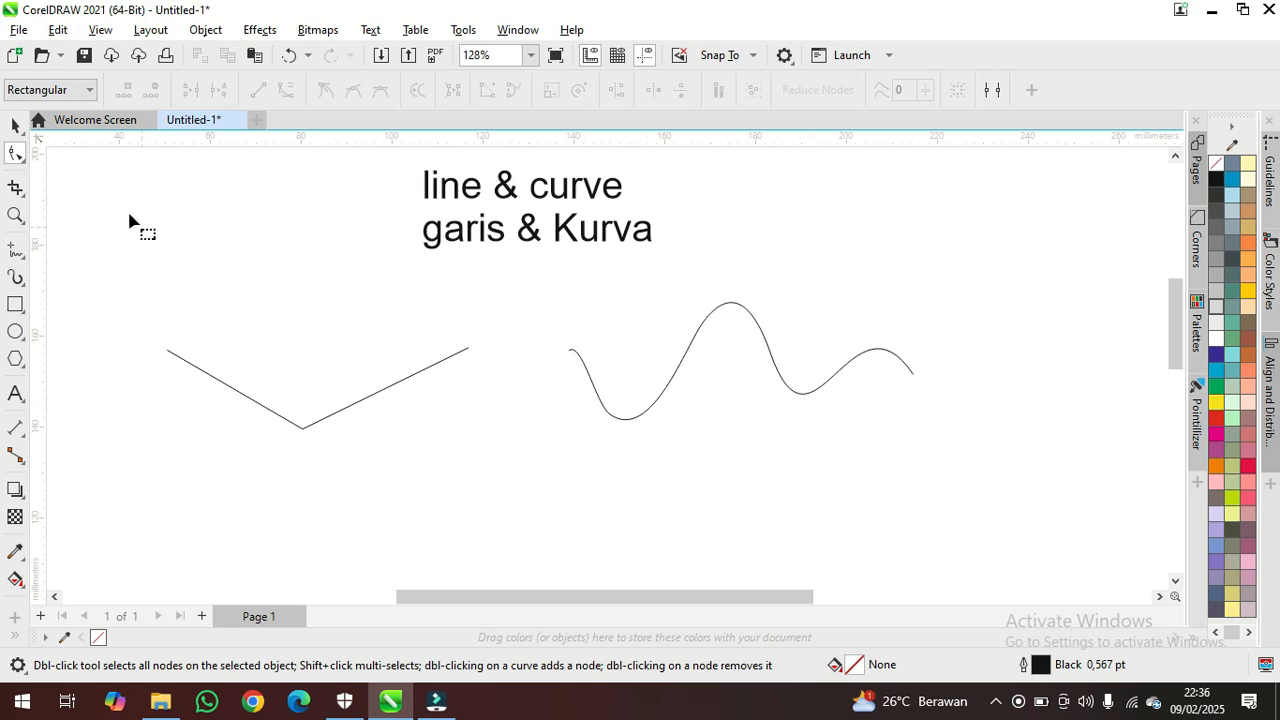
{"action": "right_click", "coordinate": [18, 158]}
{"action": "key", "text": "Escape"}
{"action": "left_click", "coordinate": [18, 158]}
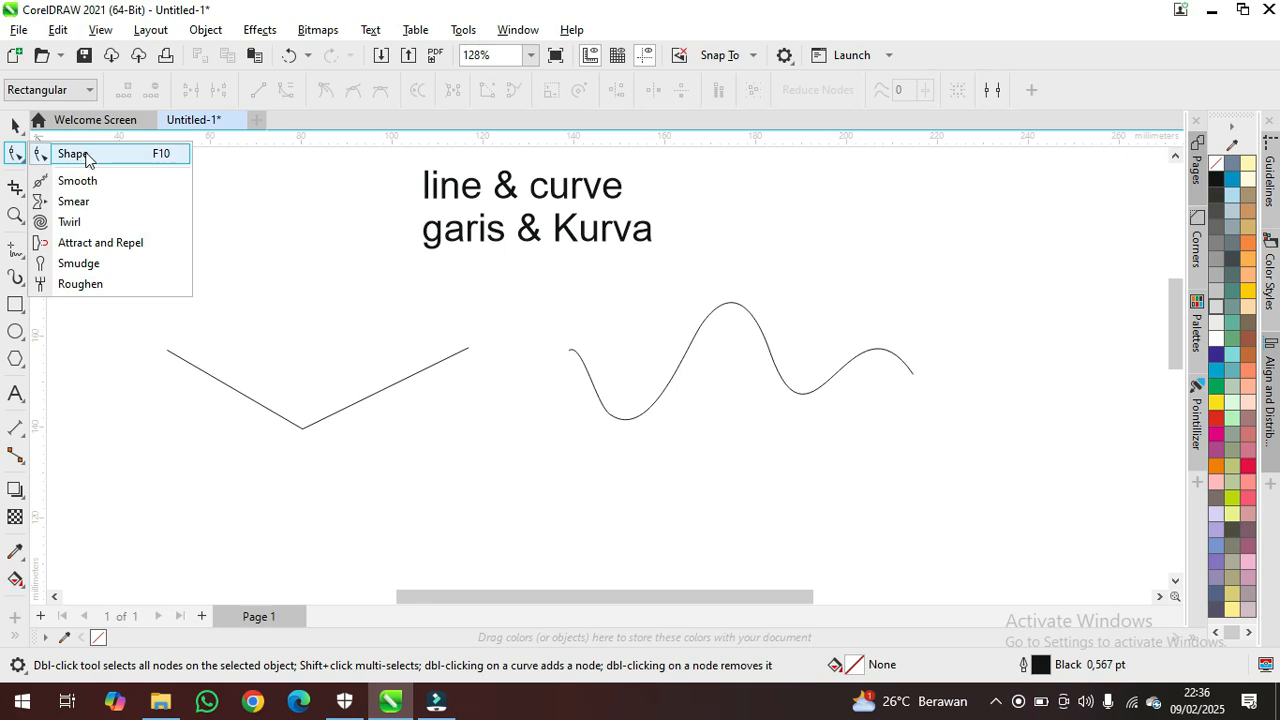
{"action": "left_click", "coordinate": [13, 156]}
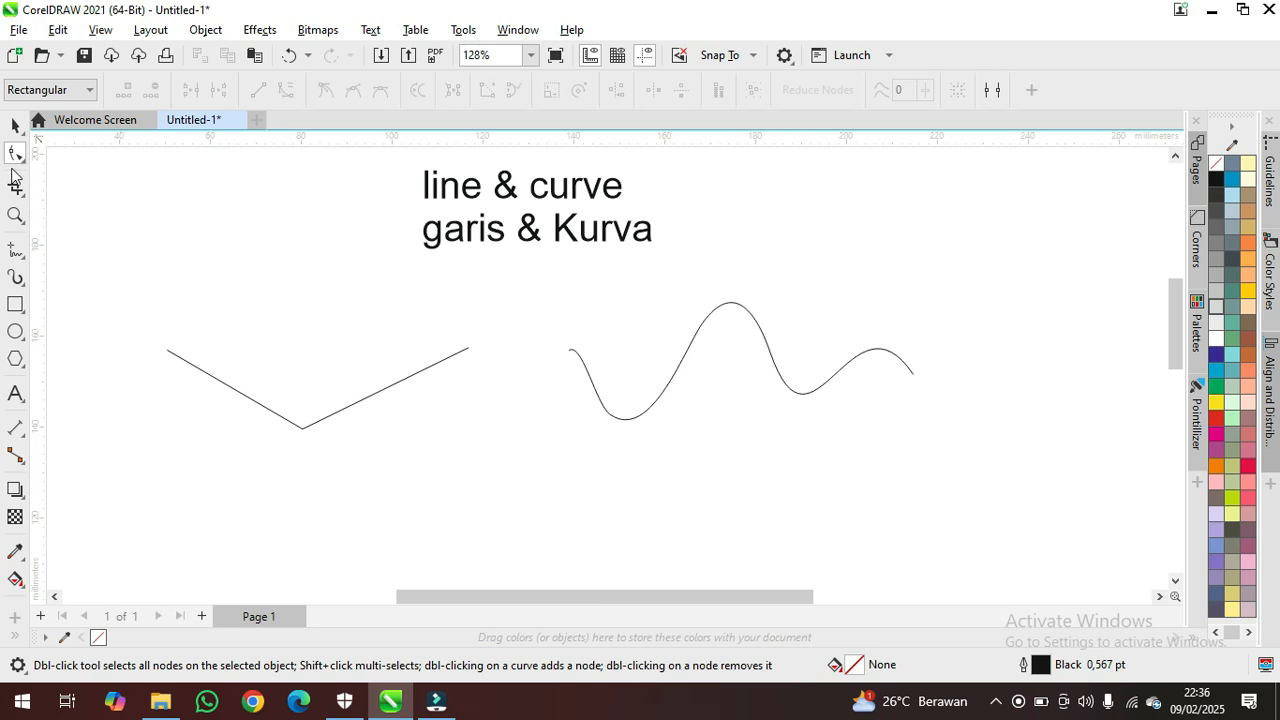
{"action": "left_click", "coordinate": [15, 261]}
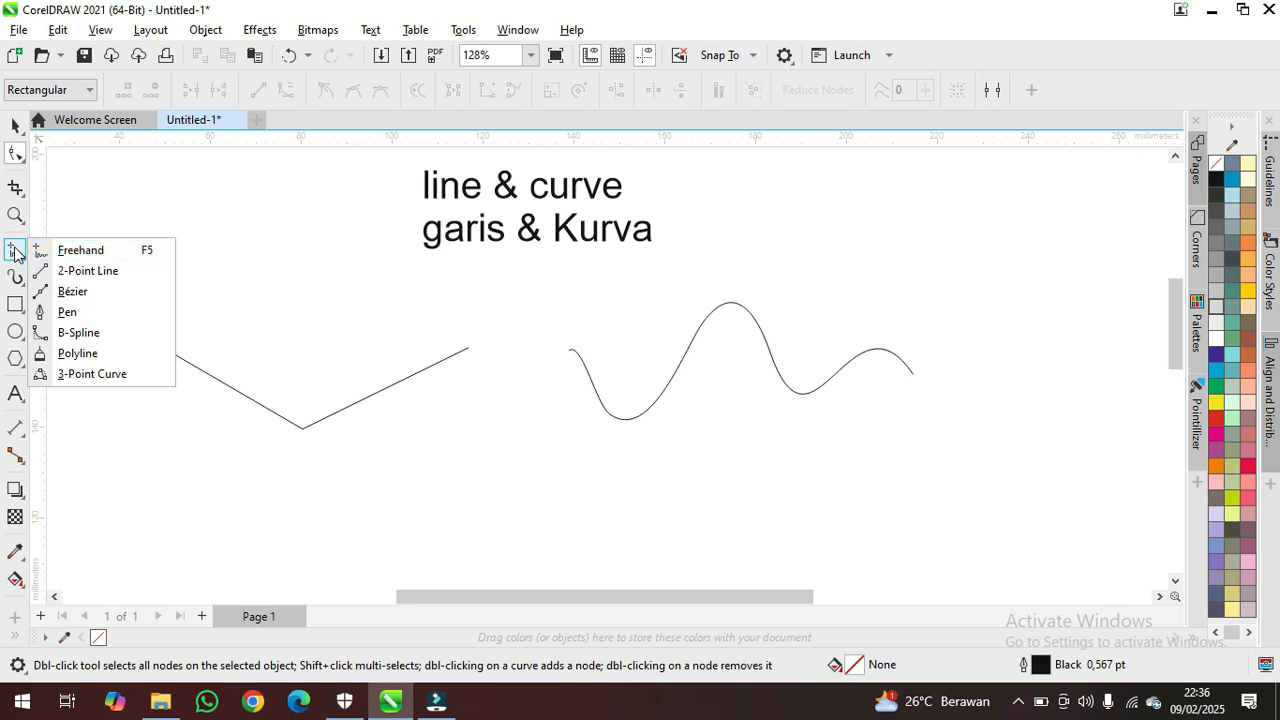
{"action": "mouse_move", "coordinate": [12, 160]}
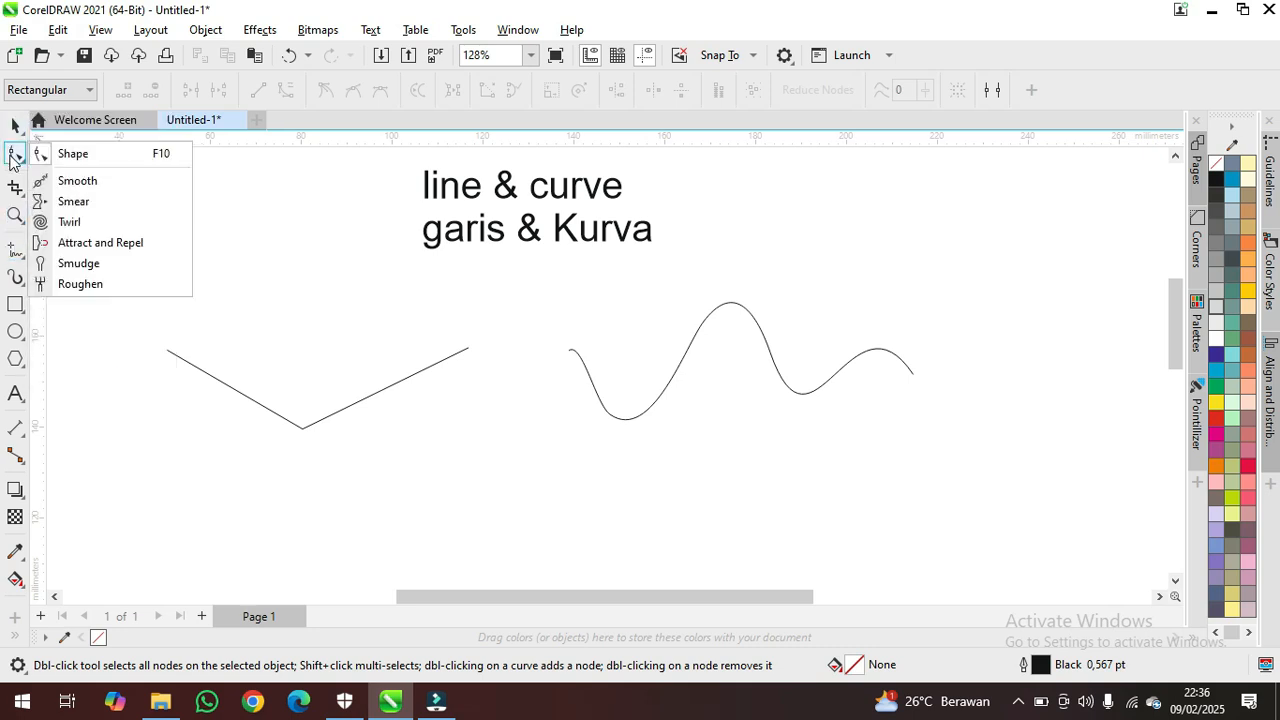